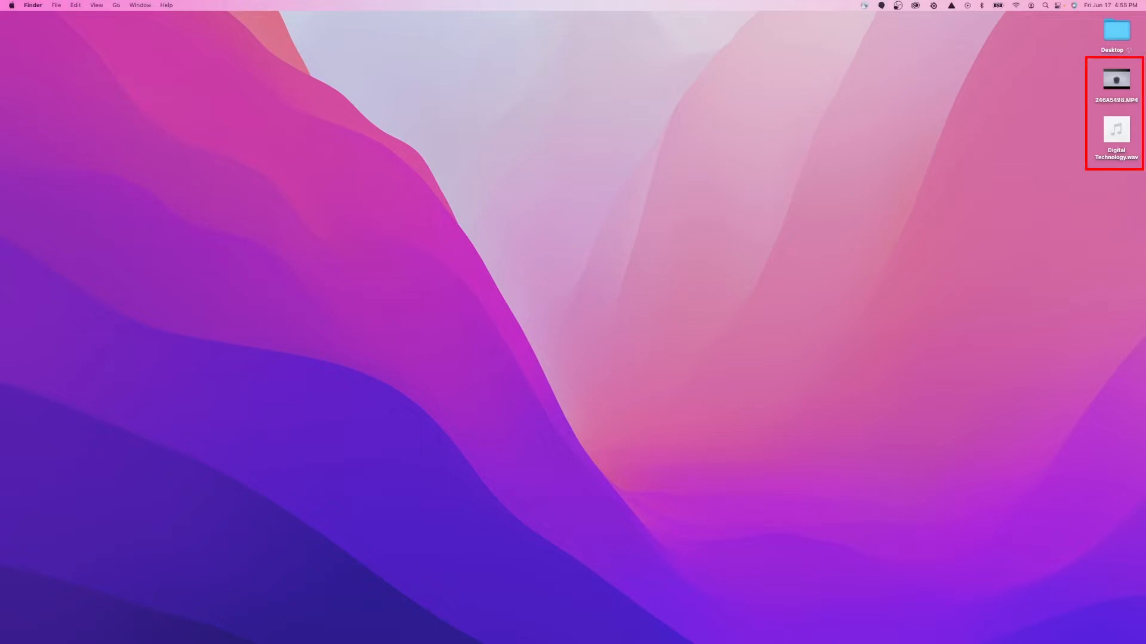
drag(1030, 75, 1124, 184)
click(1124, 184)
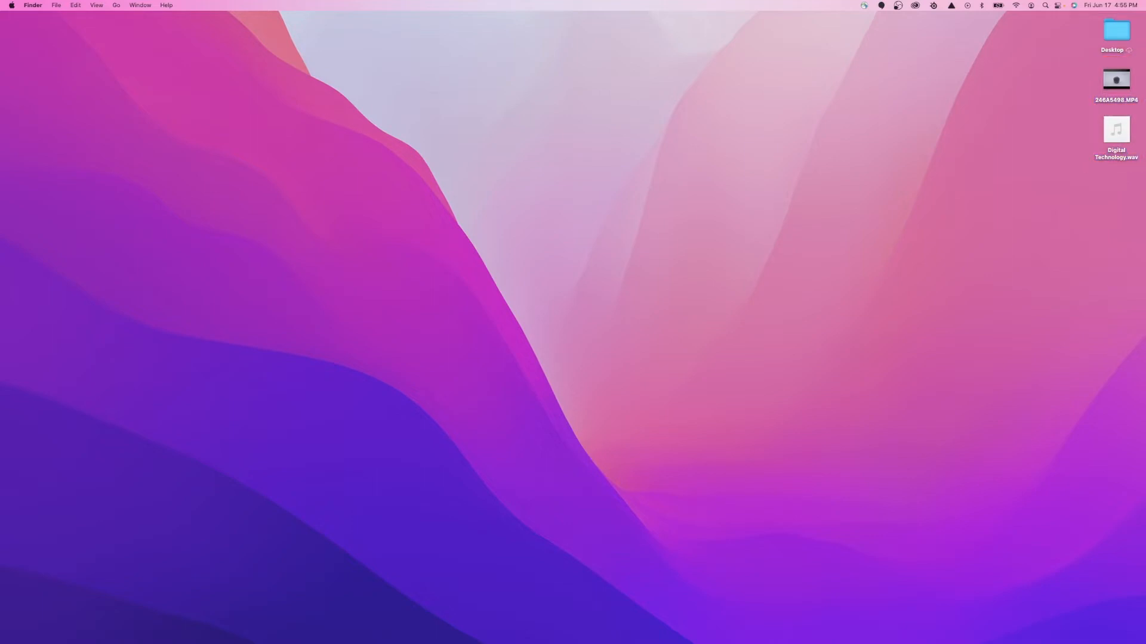
Step: Create a folder named "2022-06-17 Tutorial Video" on the desktop
right_click(824, 157)
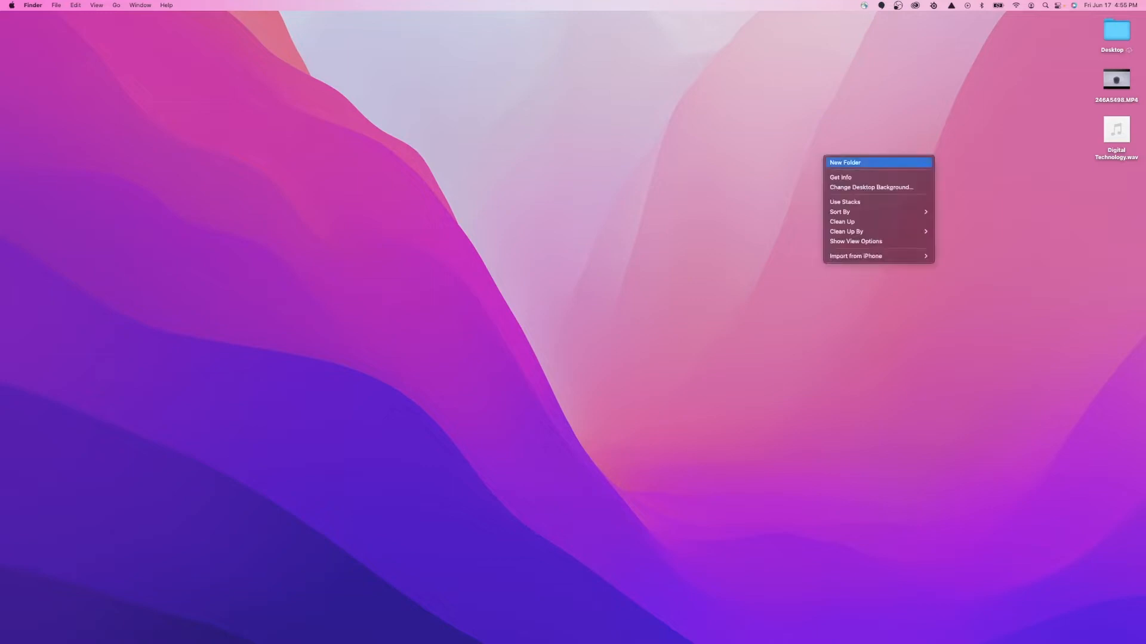
click(845, 162)
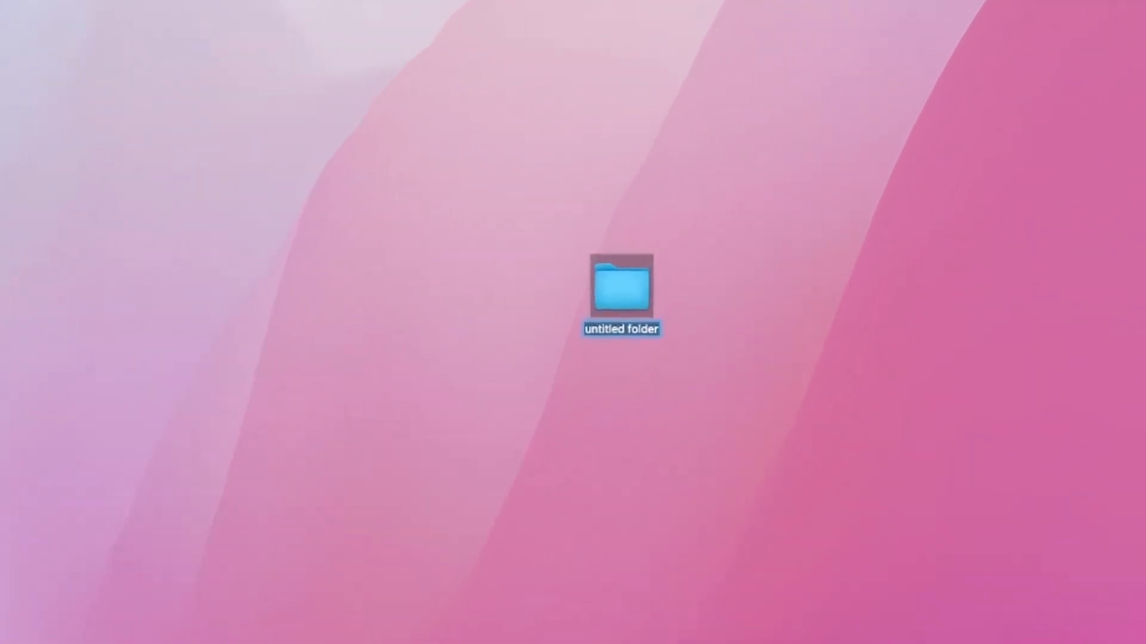
text(2022-)
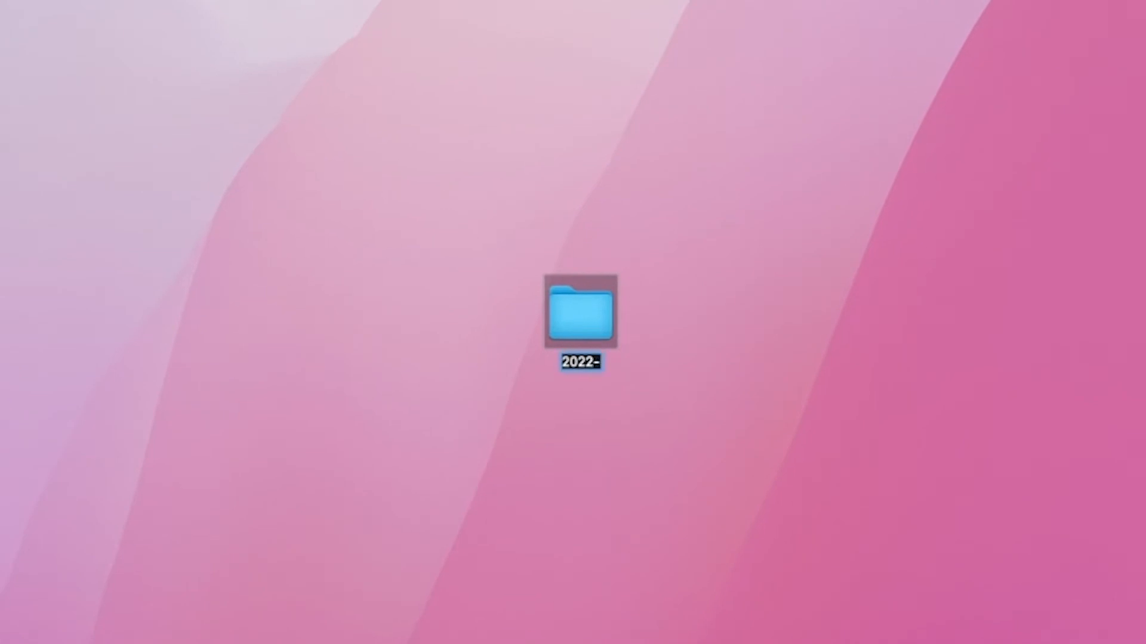
text(06)
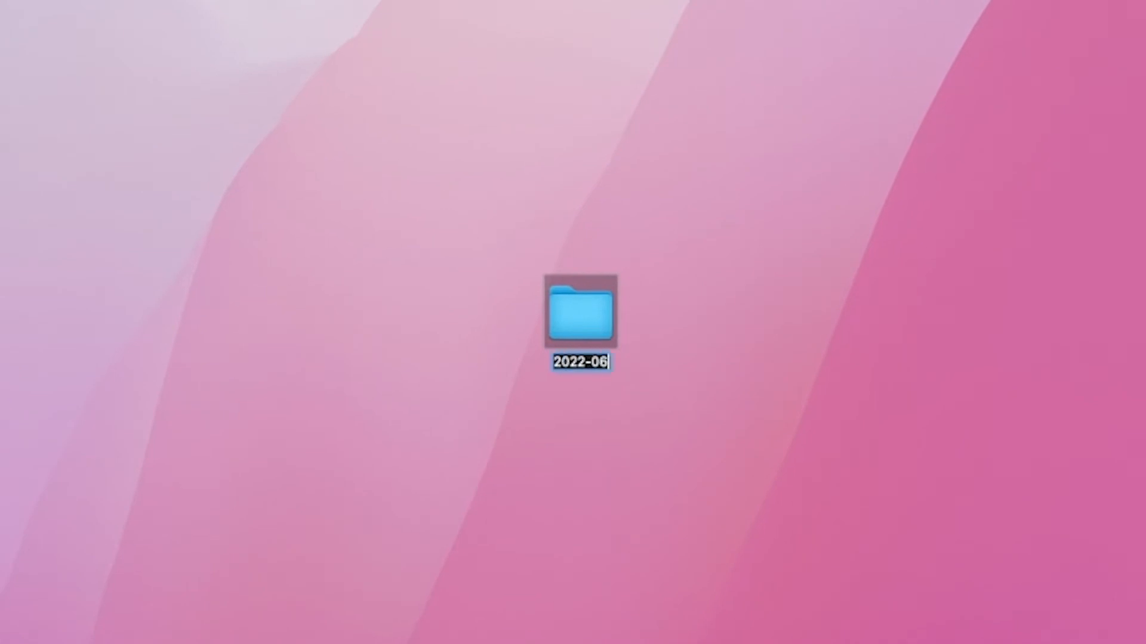
text(-17 )
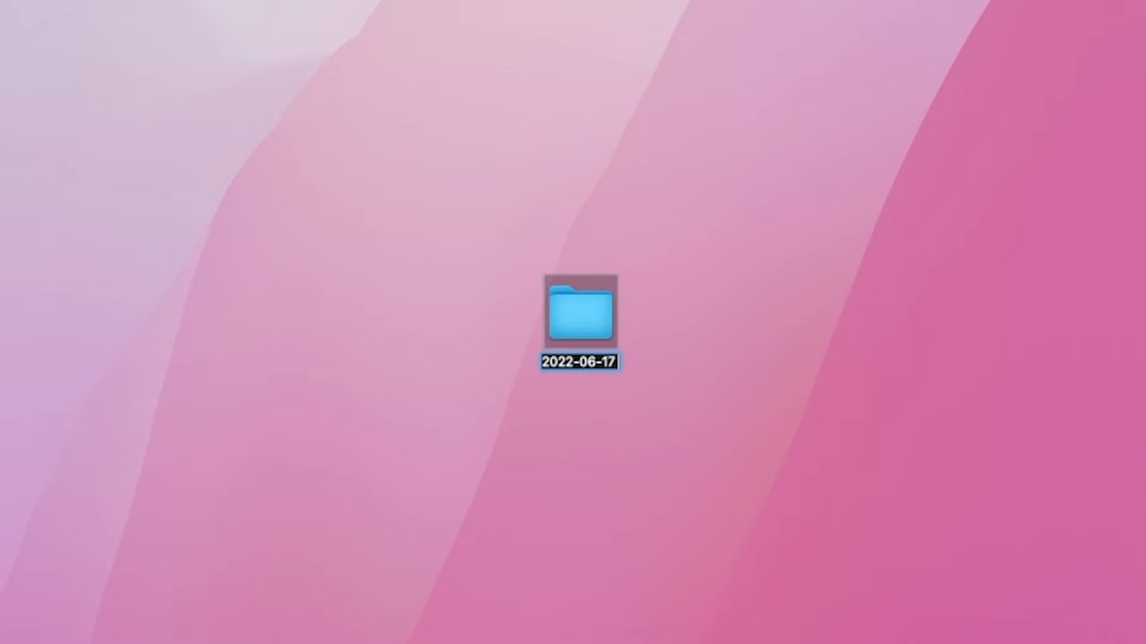
text(Tut)
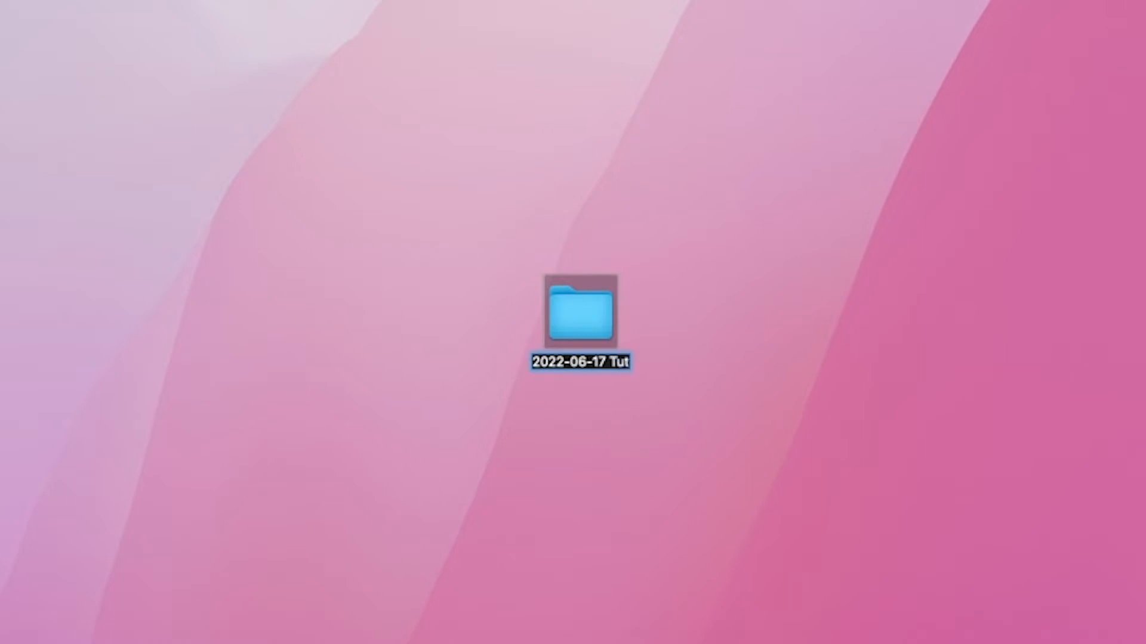
text(orial Video)
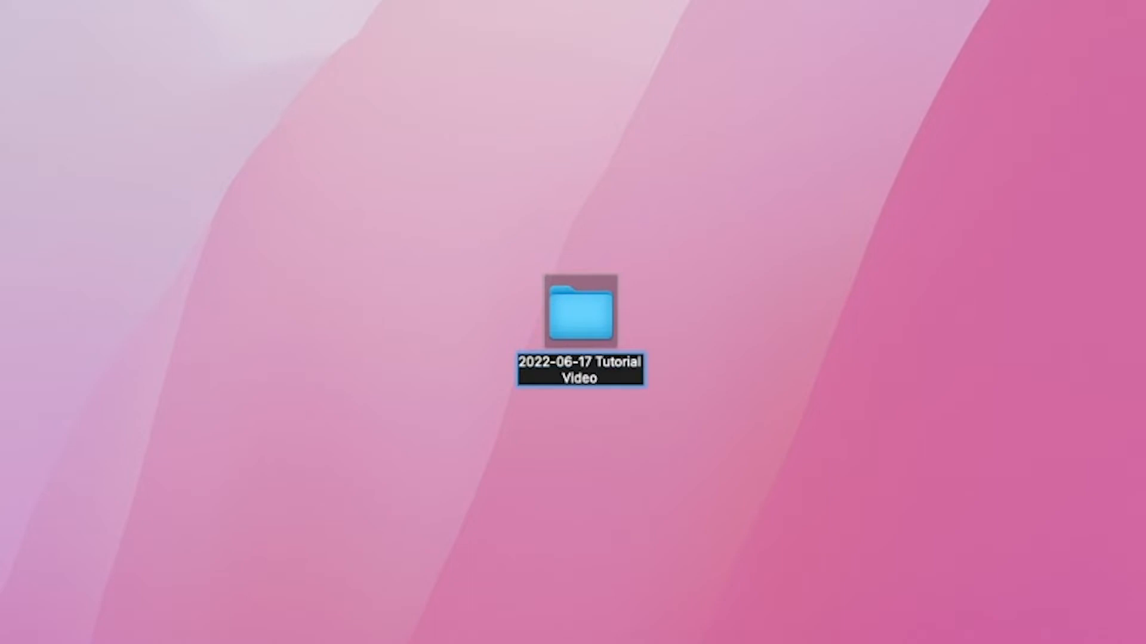
key(Return)
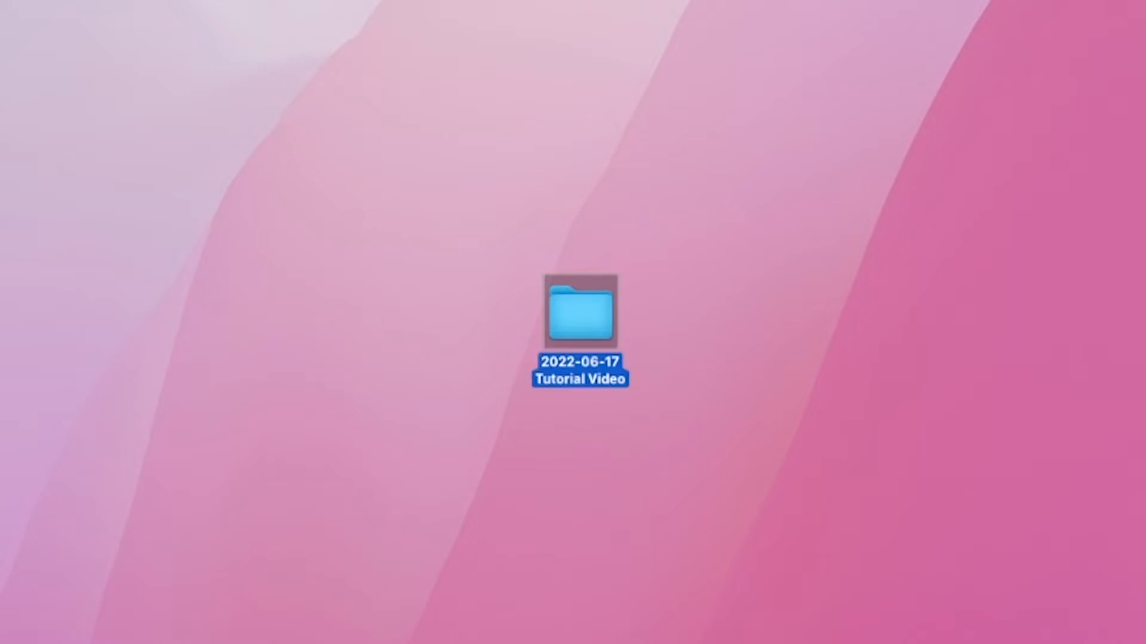
Step: Open the 2022-06-17 Tutorial Video folder and create subfolders named Premiere and Exports inside it
key(super+o)
right_click(6, 453)
click(39, 463)
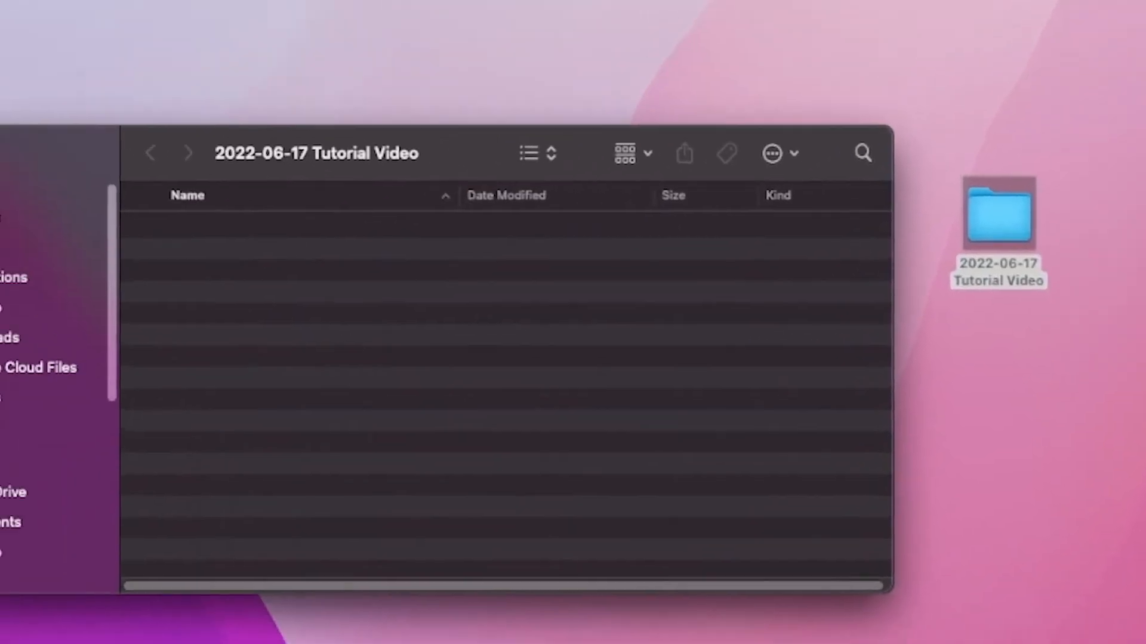
text(Pr)
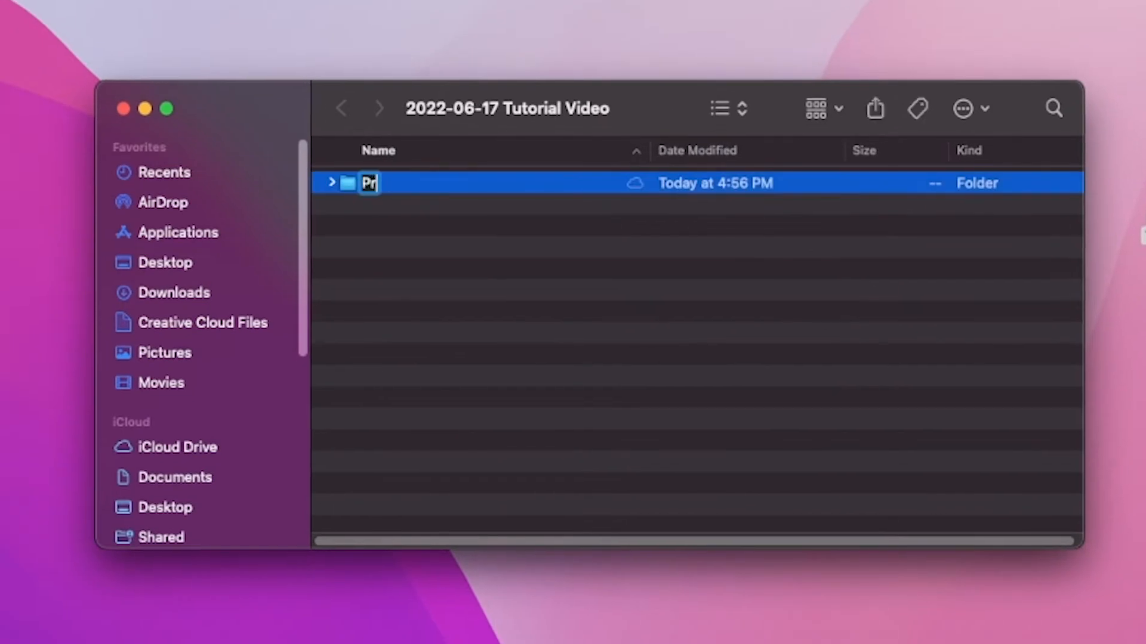
text(emiere)
right_click(539, 346)
click(585, 361)
text(Ex)
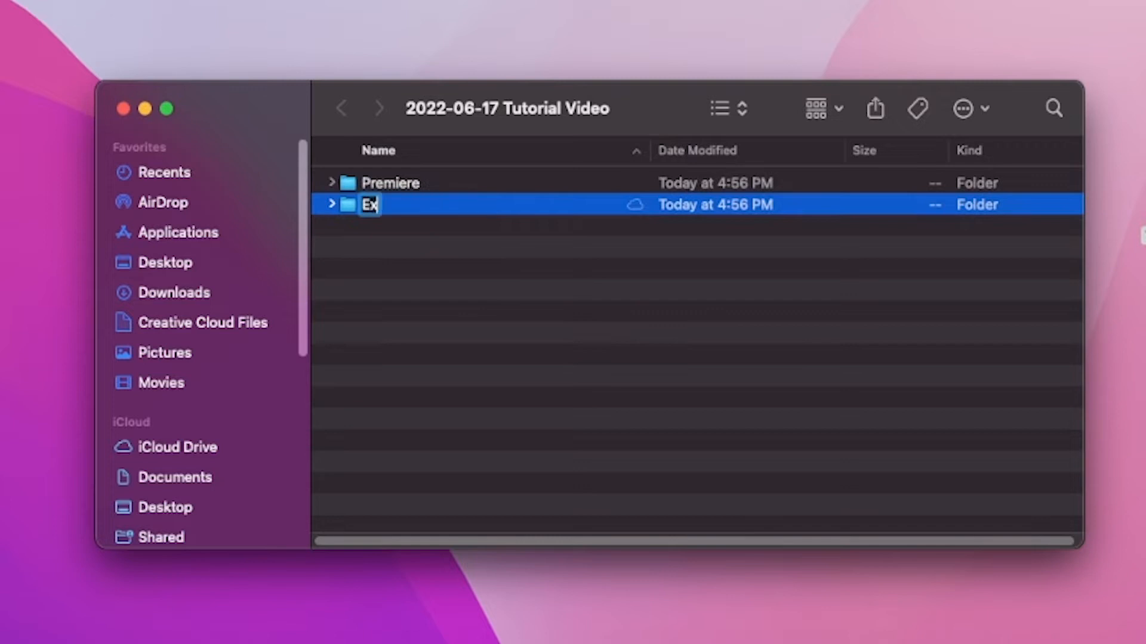
text(ports)
Step: Add two more subfolders named Audio and Footage to the 2022-06-17 Tutorial Video folder
right_click(549, 353)
click(597, 370)
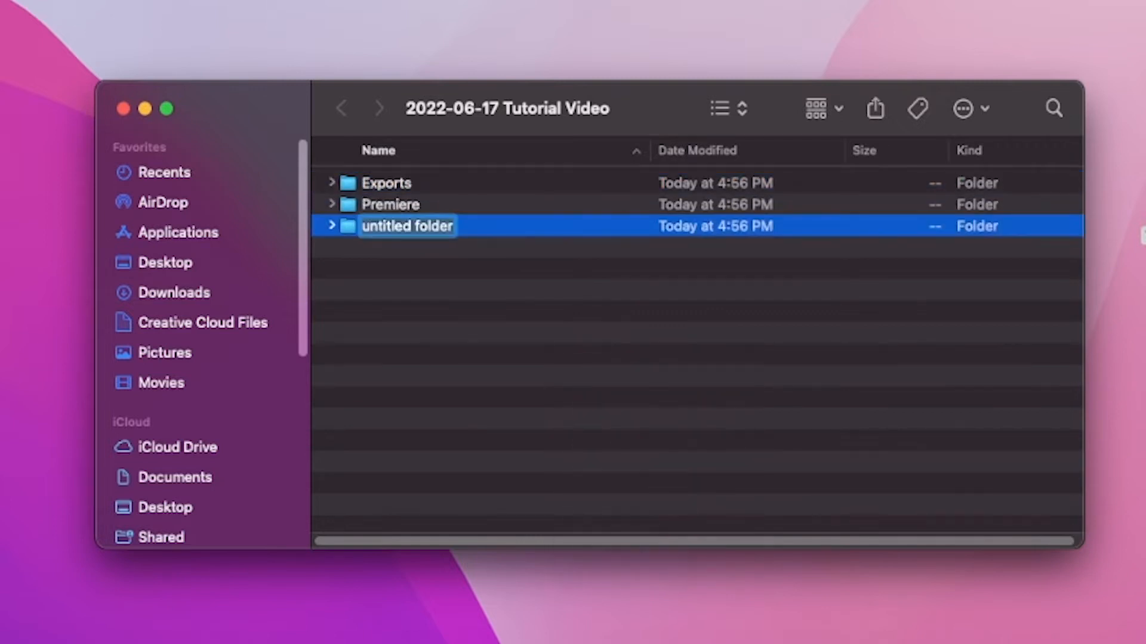
text(Audio)
right_click(585, 359)
click(626, 373)
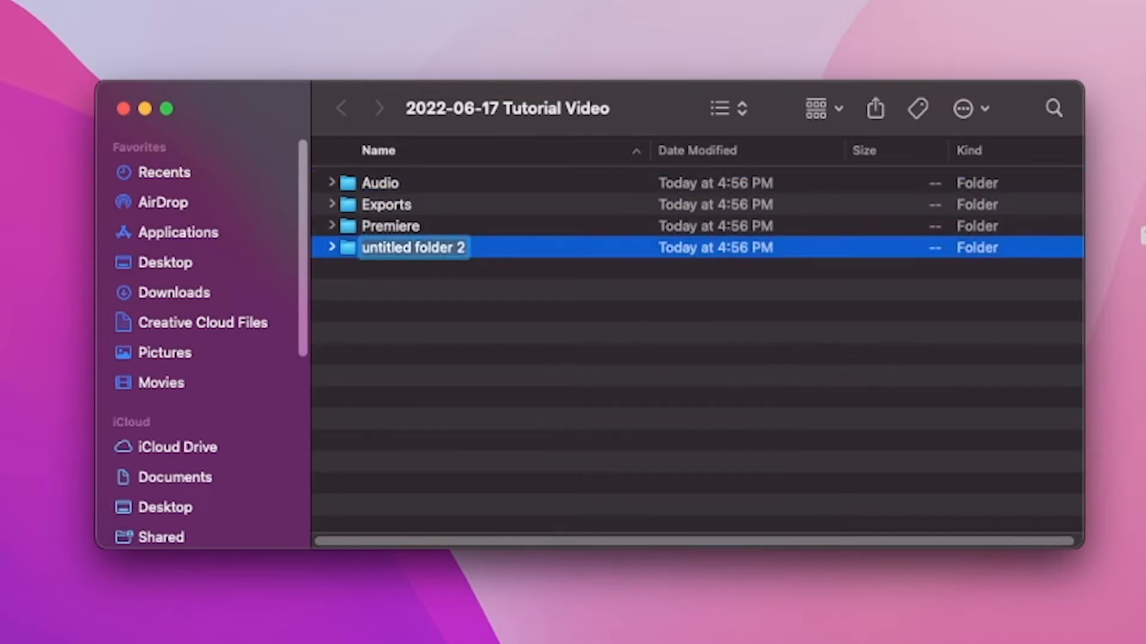
text(Footage)
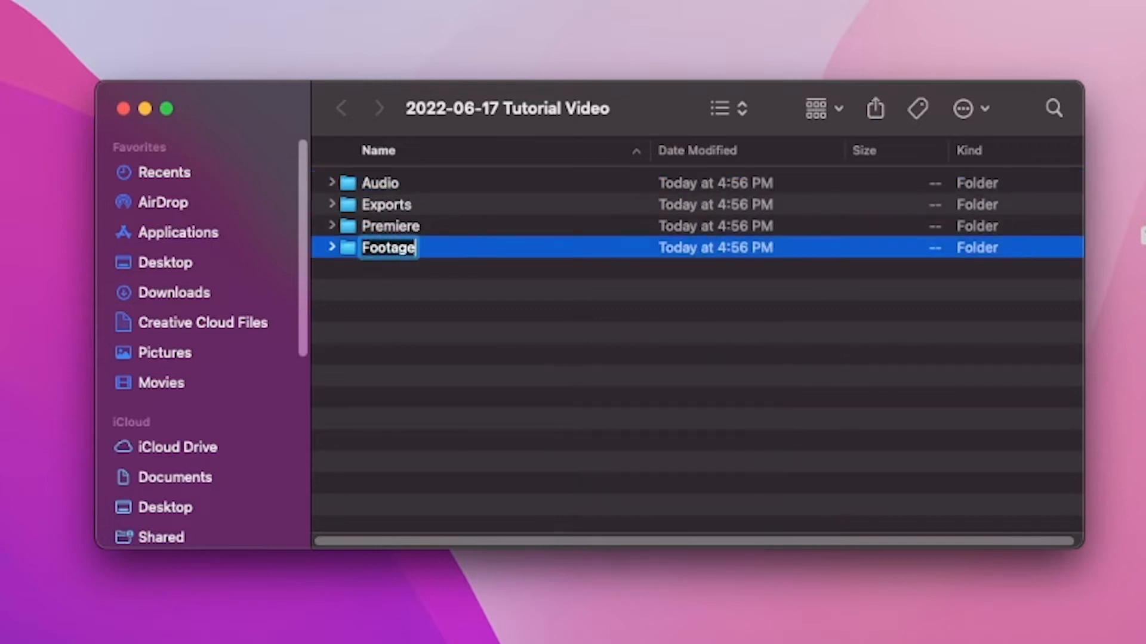
key(Return)
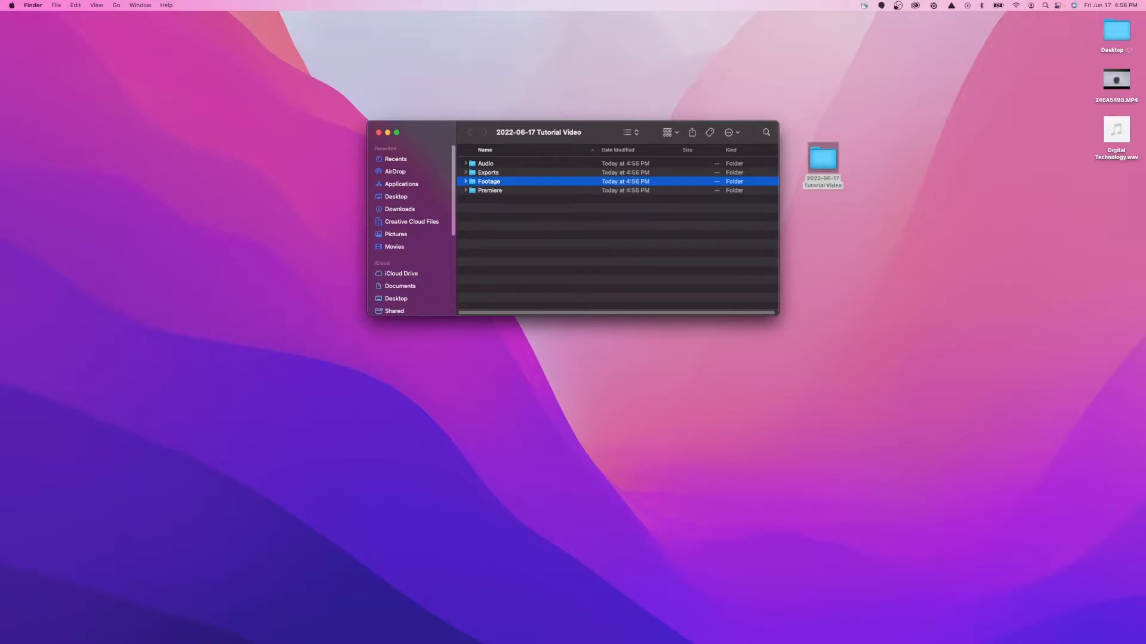
Step: Move the MP4 clip from the desktop into the Footage folder and Digital Technology.wav into the Audio folder
key(super+Down)
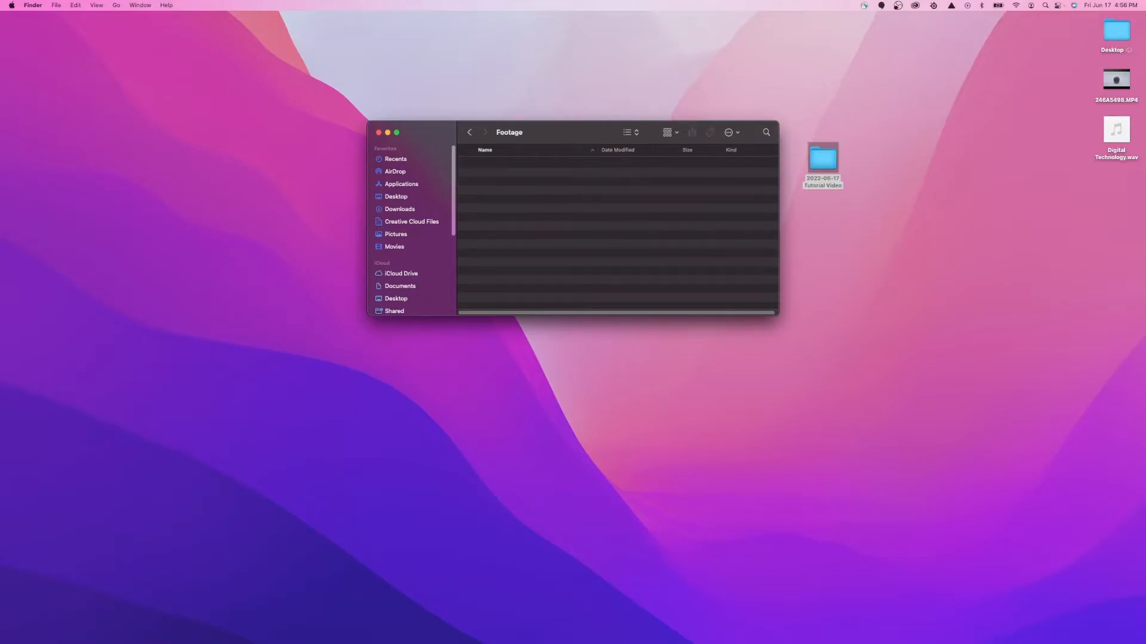
drag(1116, 80, 579, 216)
key(super+bracketleft)
double_click(485, 163)
key(XF86AudioMute)
drag(1116, 130, 641, 187)
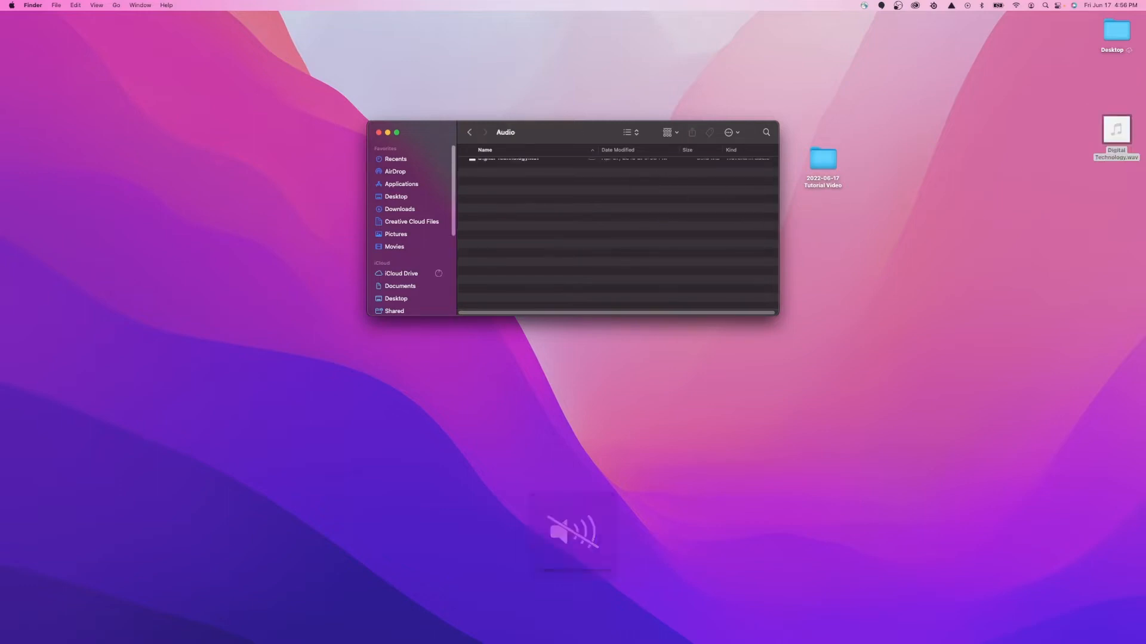
key(super+bracketleft)
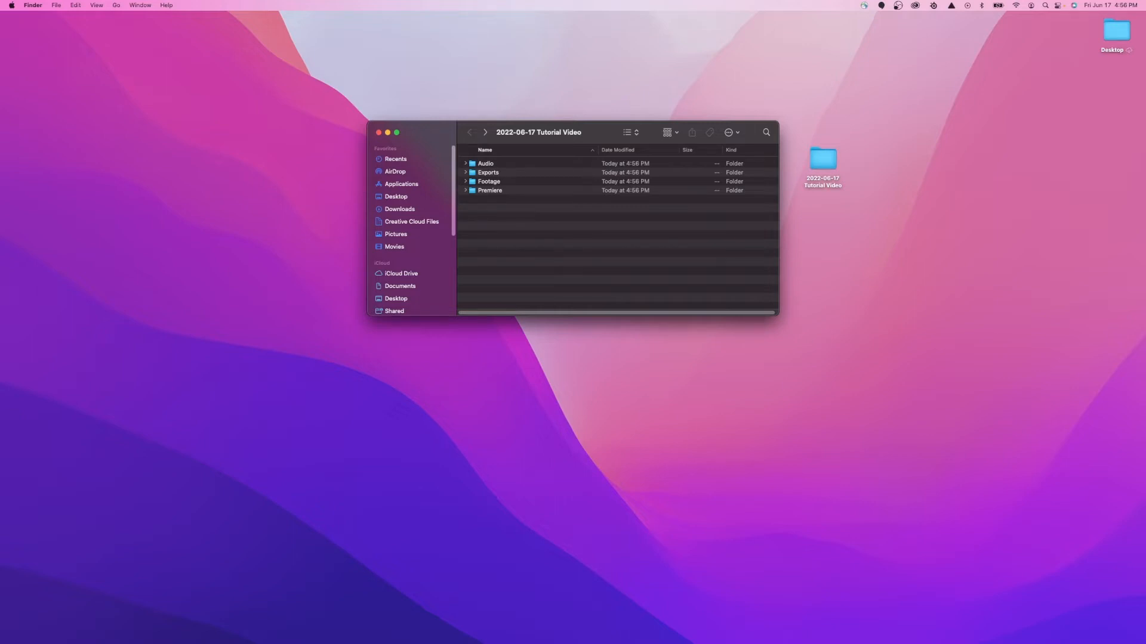
Step: Switch to Adobe Premiere Pro 2022, look through the Learn tutorials, and start creating a new project
mouse_move(306, 627)
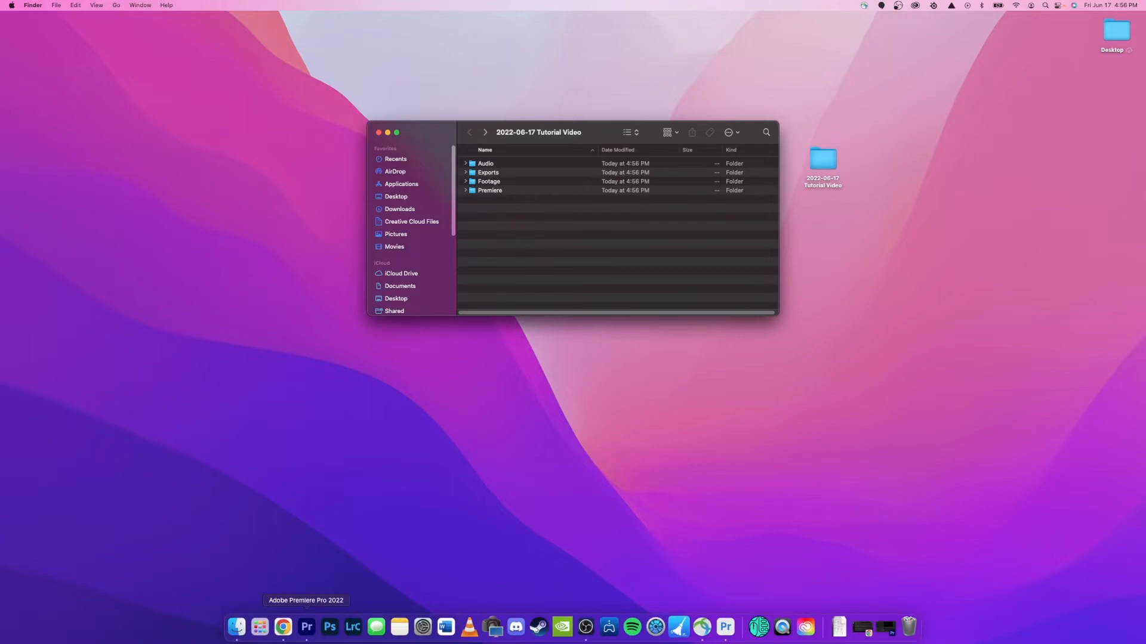
click(306, 626)
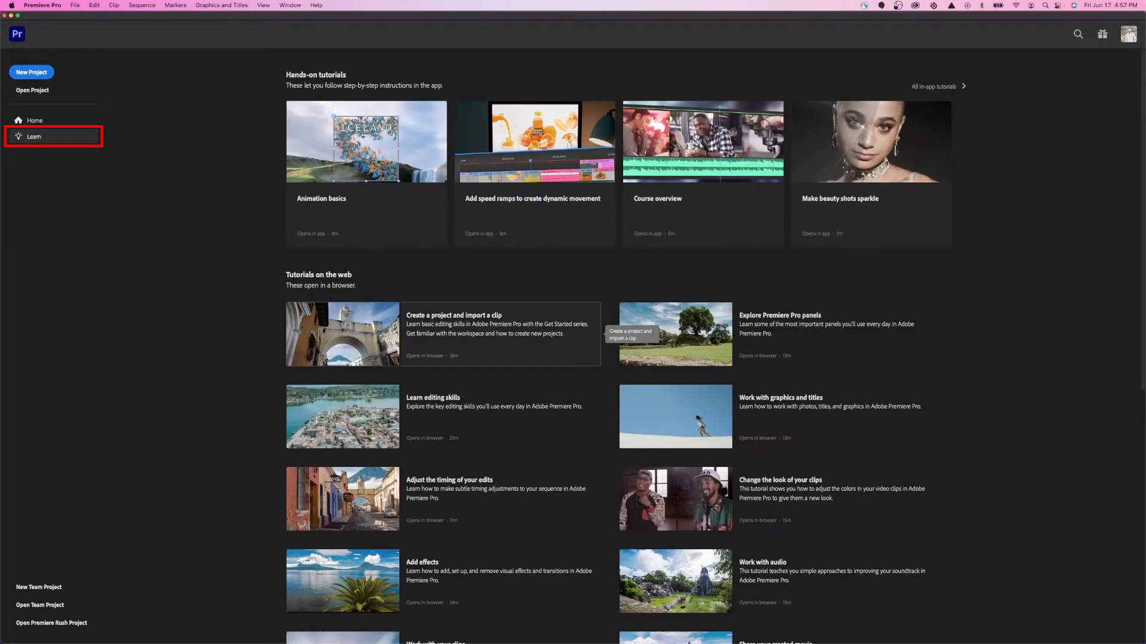
scroll(621, 346, down, 4)
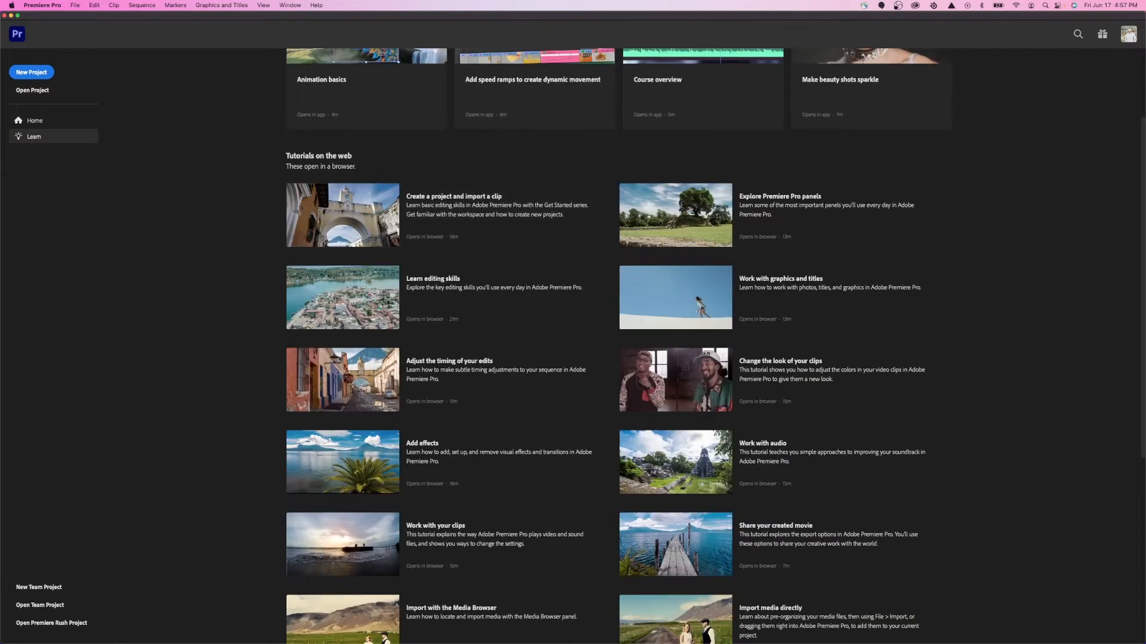
scroll(600, 325, up, 4)
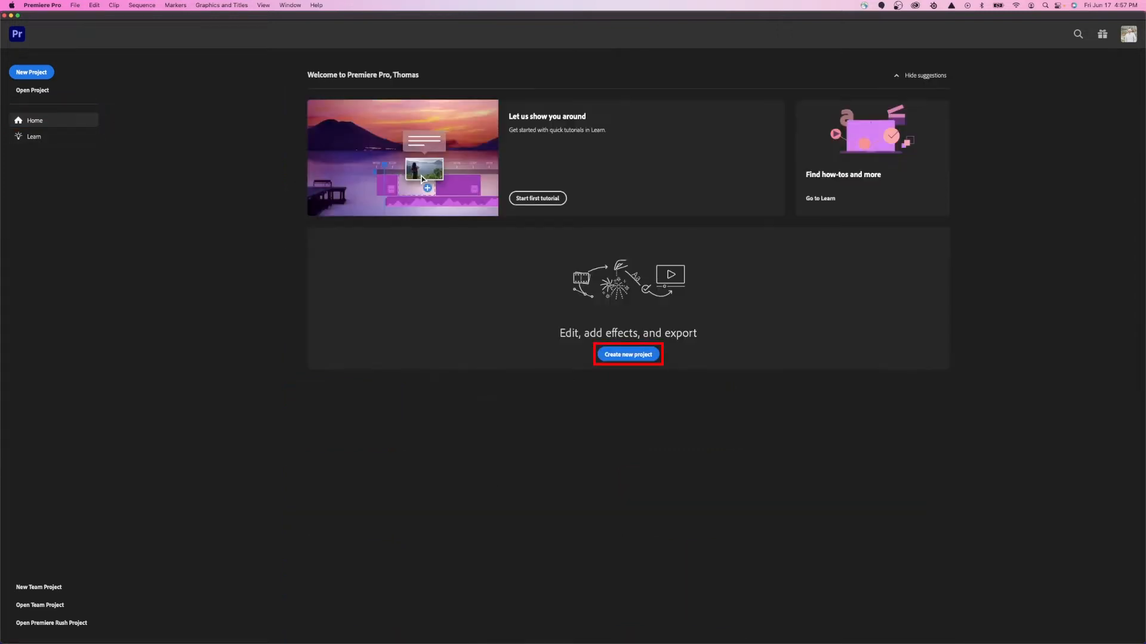
click(628, 355)
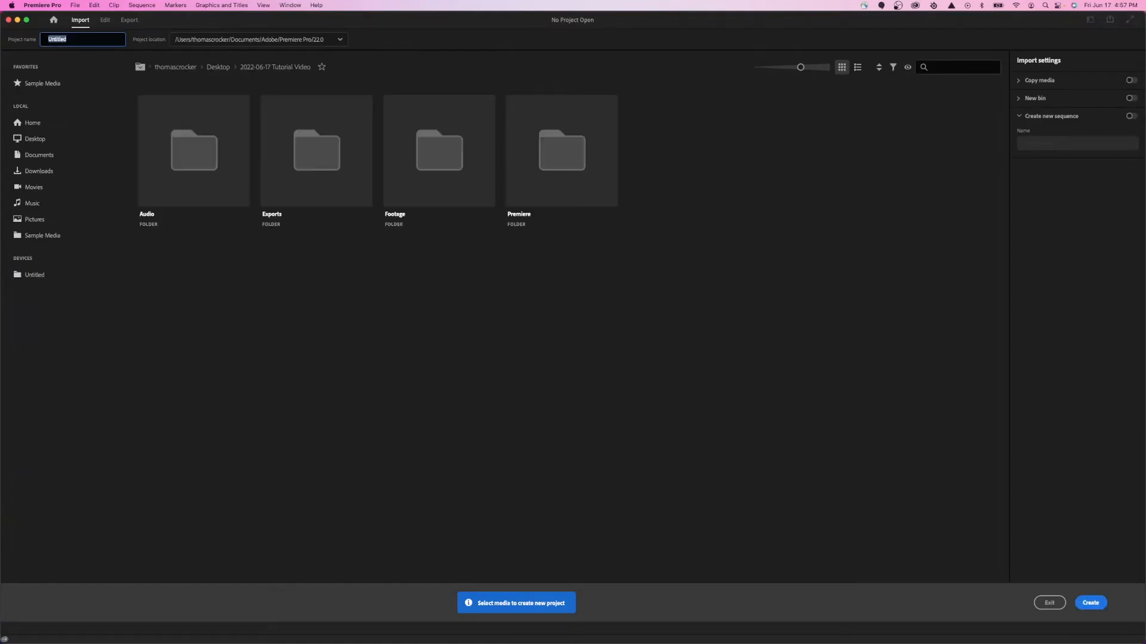
Step: Show the Desktop in the media browser and set the project location to the Premiere subfolder of 2022-06-17 Tutorial Video
click(36, 139)
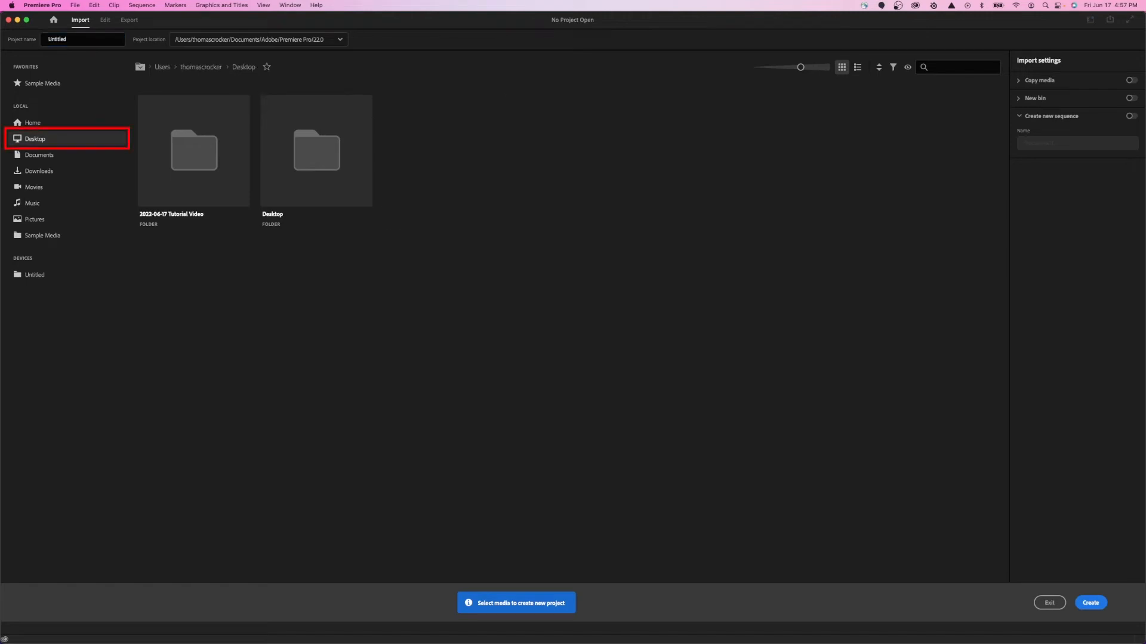
click(257, 40)
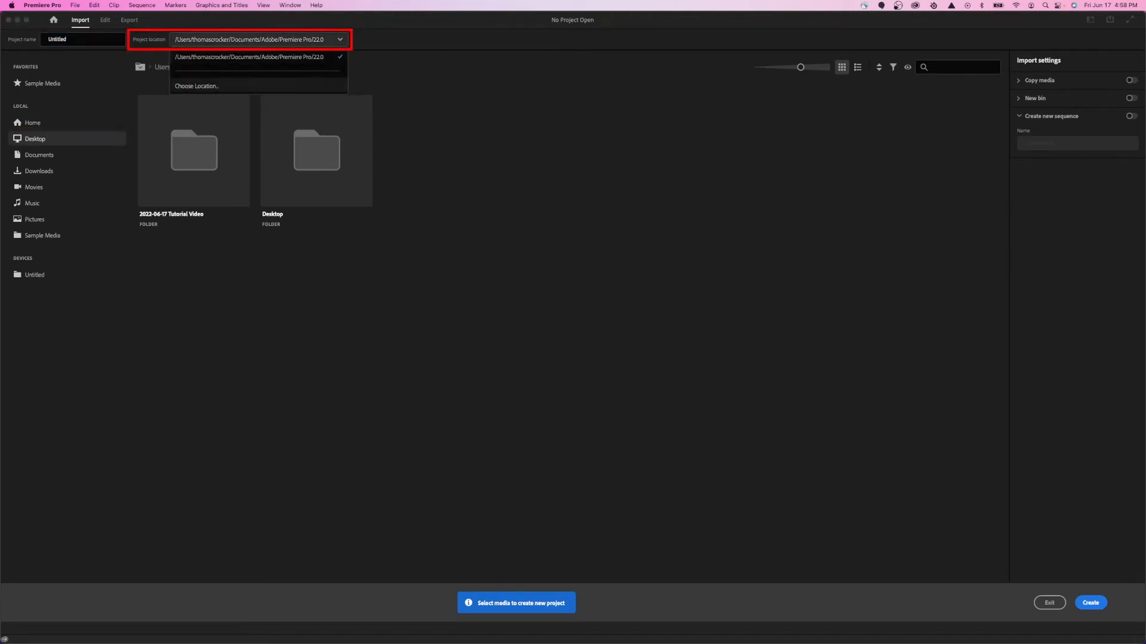
click(196, 86)
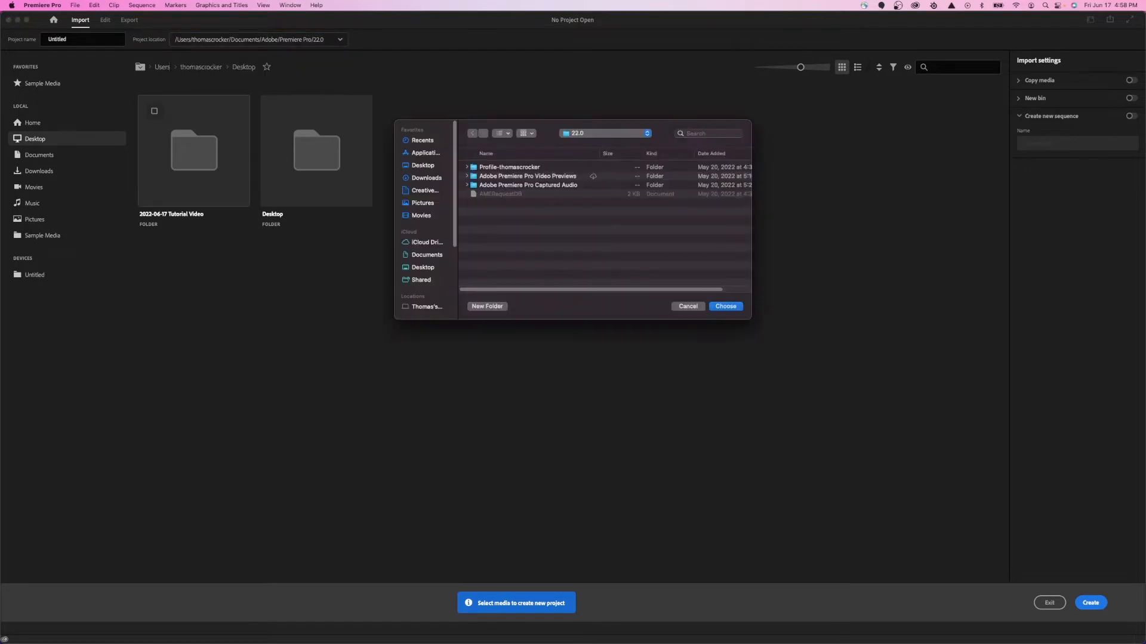
click(422, 165)
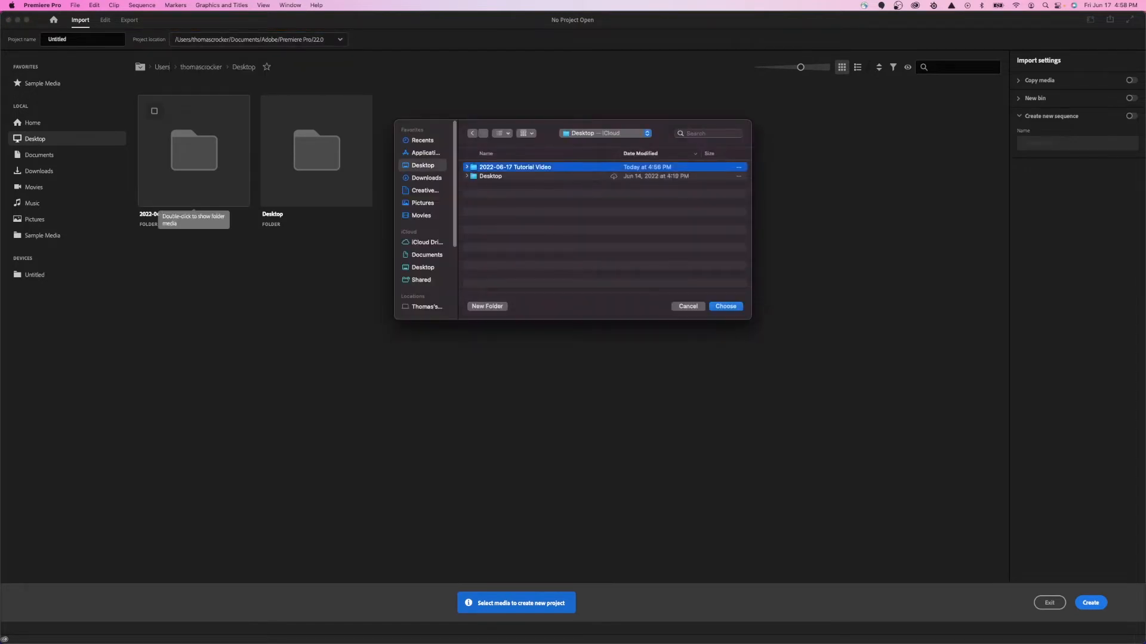
double_click(514, 167)
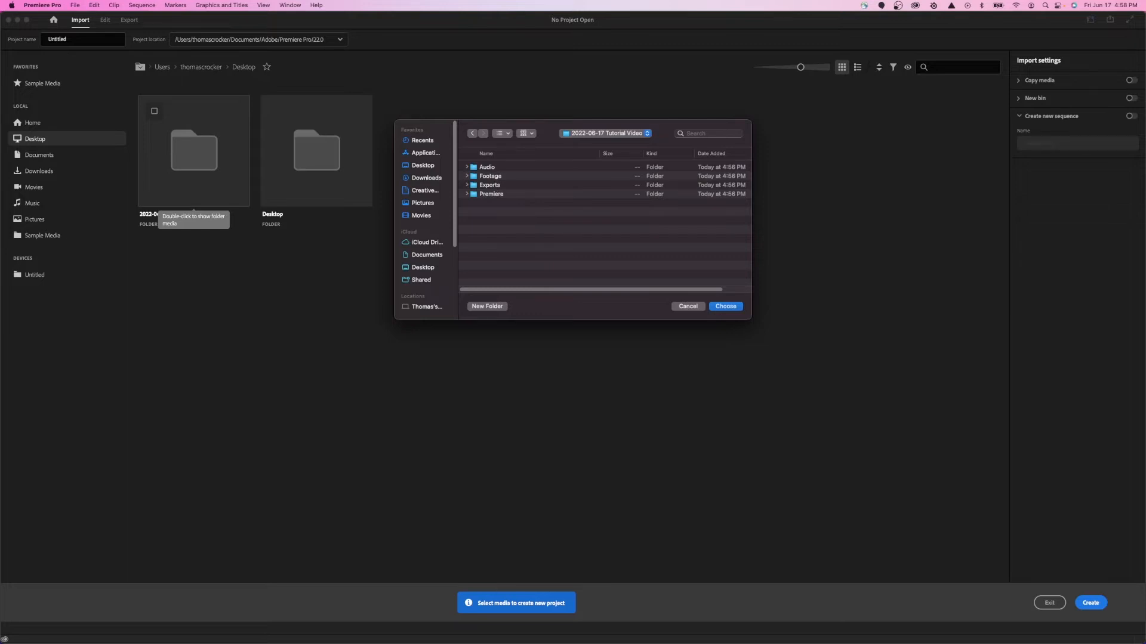
double_click(491, 194)
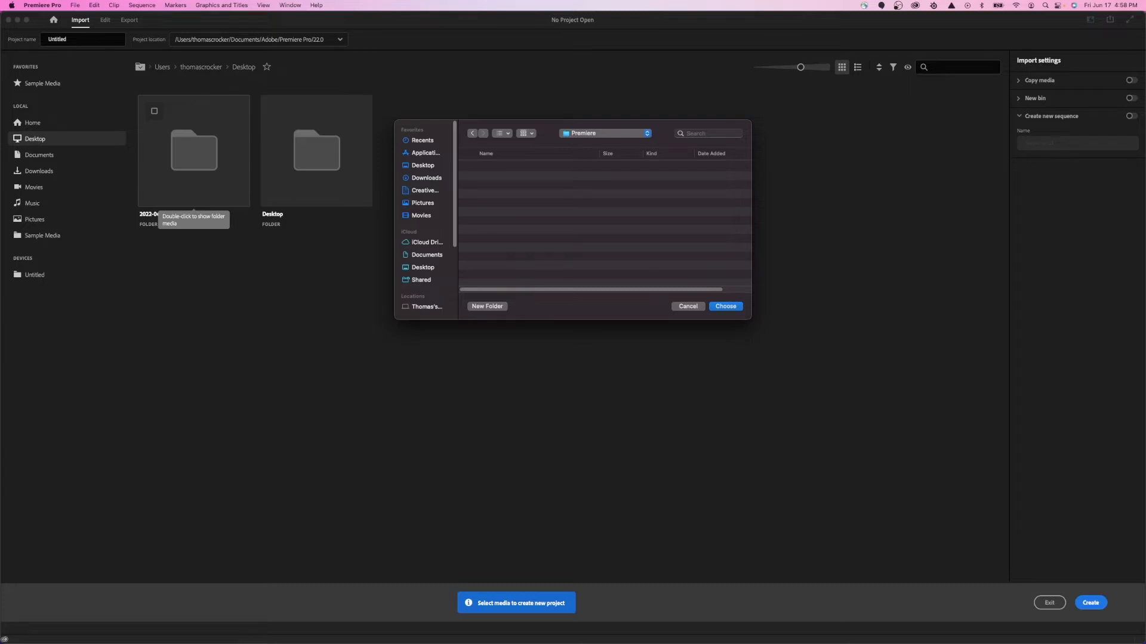
key(Return)
Step: Name the new project "Tutorial Video"
double_click(57, 40)
text(Tutorial Vidwed)
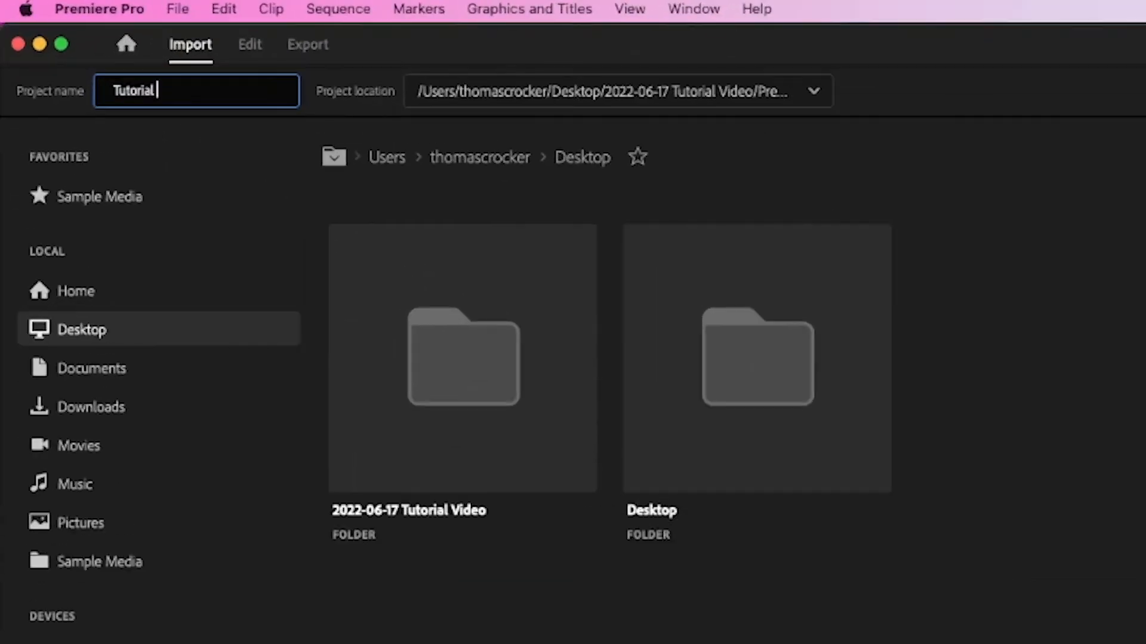
key(BackSpace)
key(BackSpace)
key(BackSpace)
text(eo)
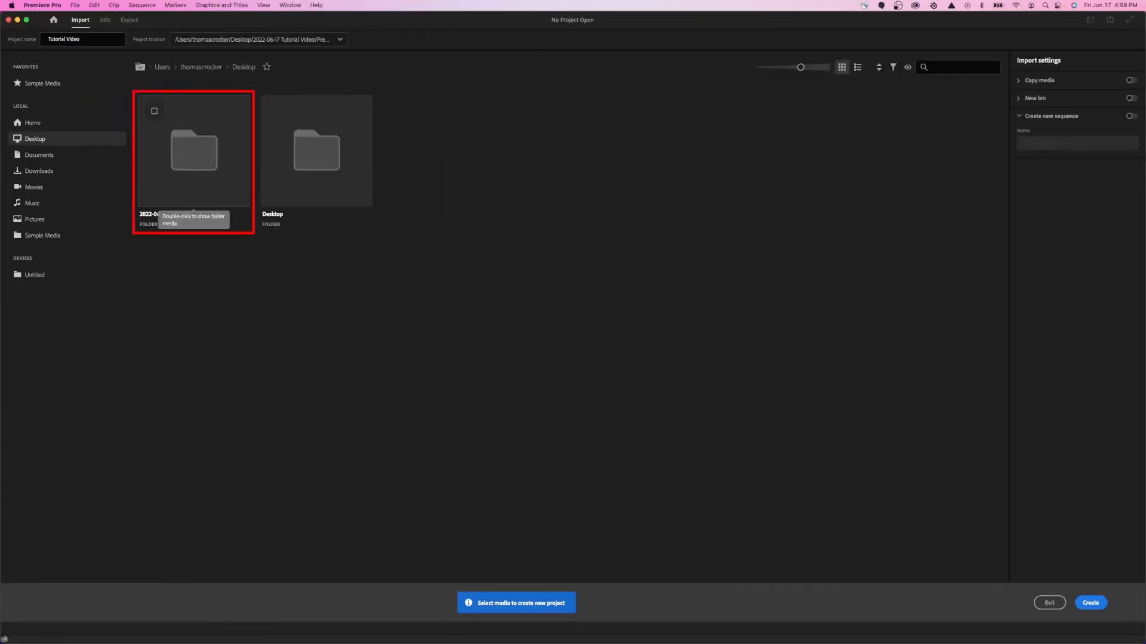
Step: Select the footage and audio media in the 2022-06-17 Tutorial Video folder for import and create the project
double_click(194, 203)
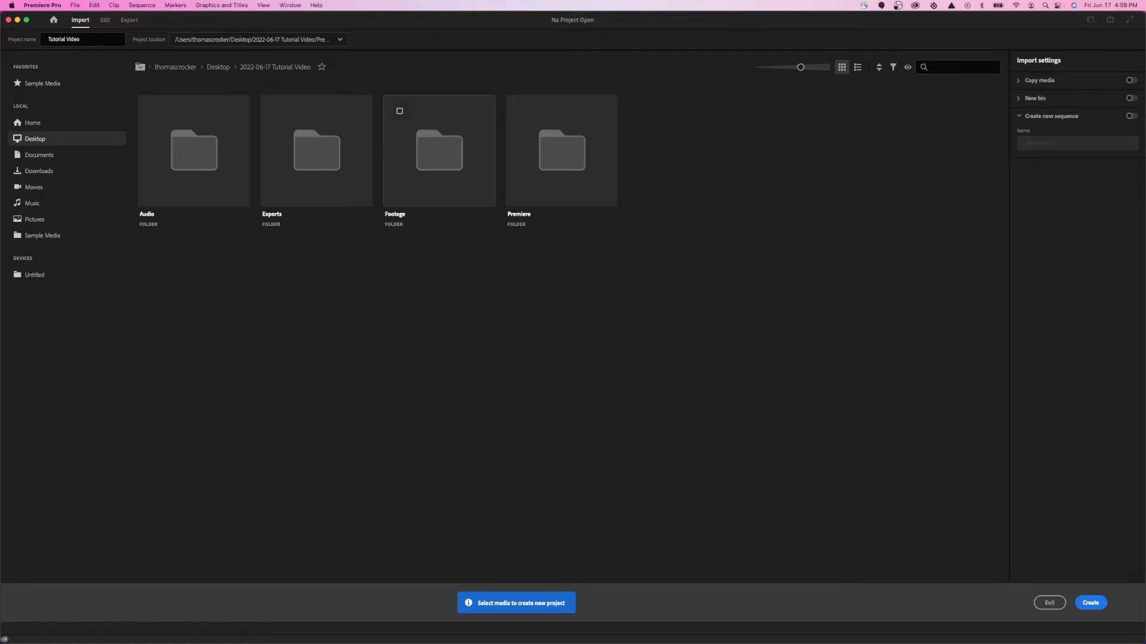
click(399, 111)
click(154, 111)
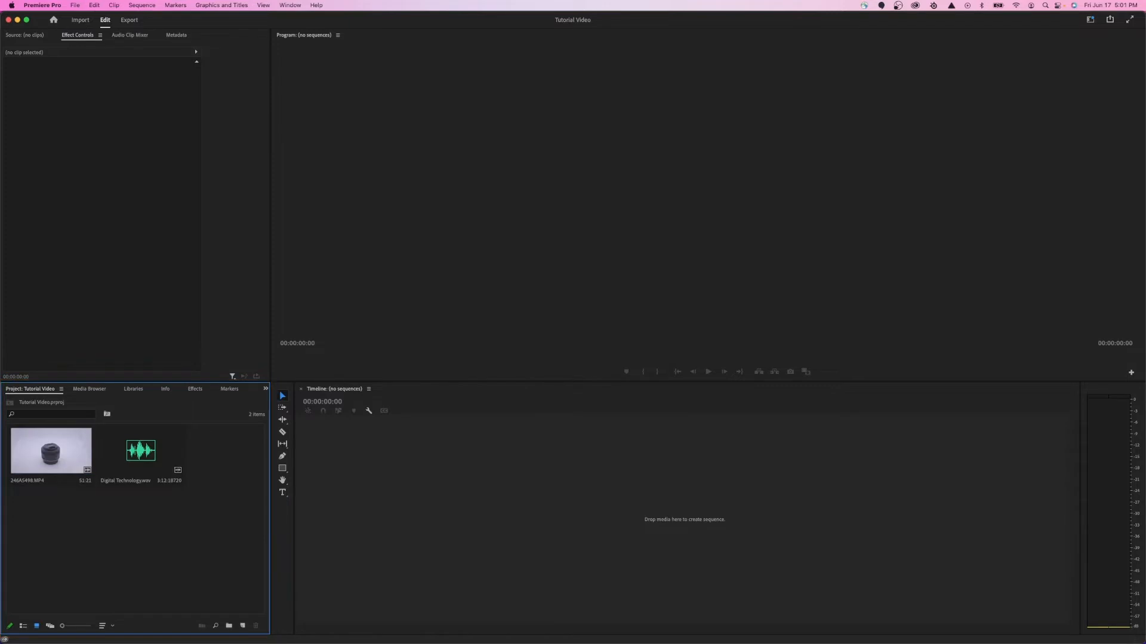
Step: Set the workspace layout to Editing
click(290, 6)
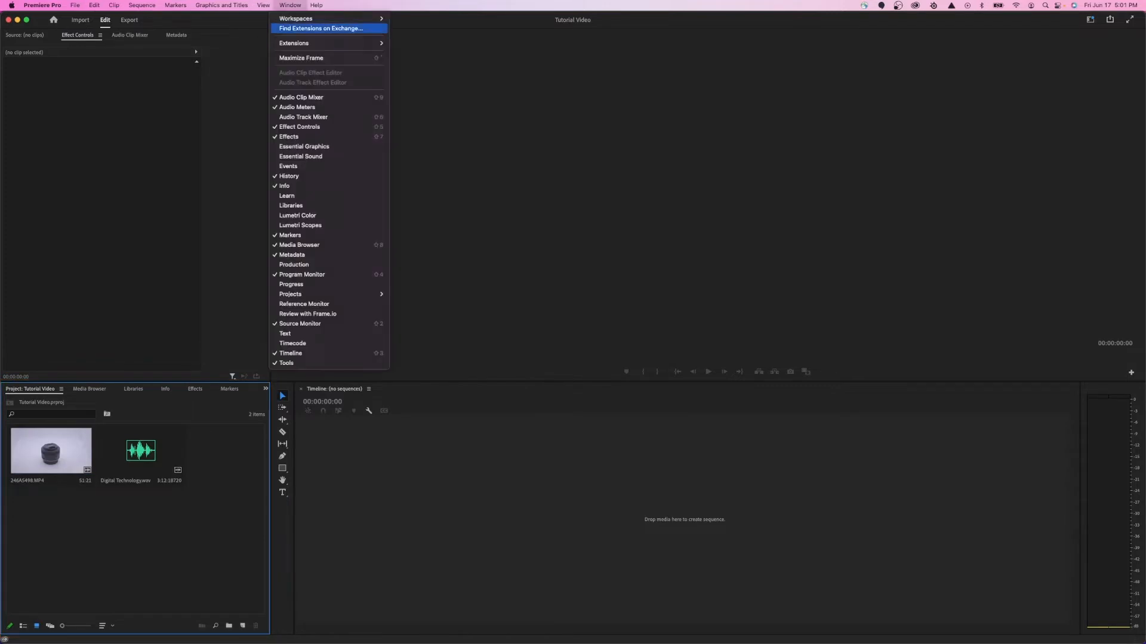
mouse_move(297, 19)
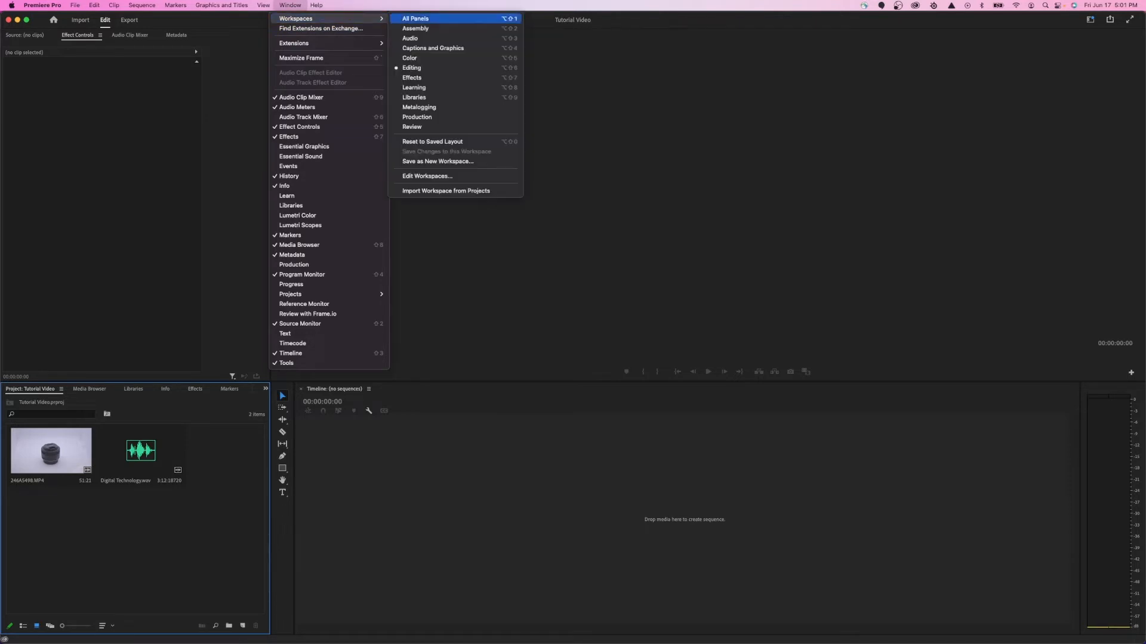
click(412, 68)
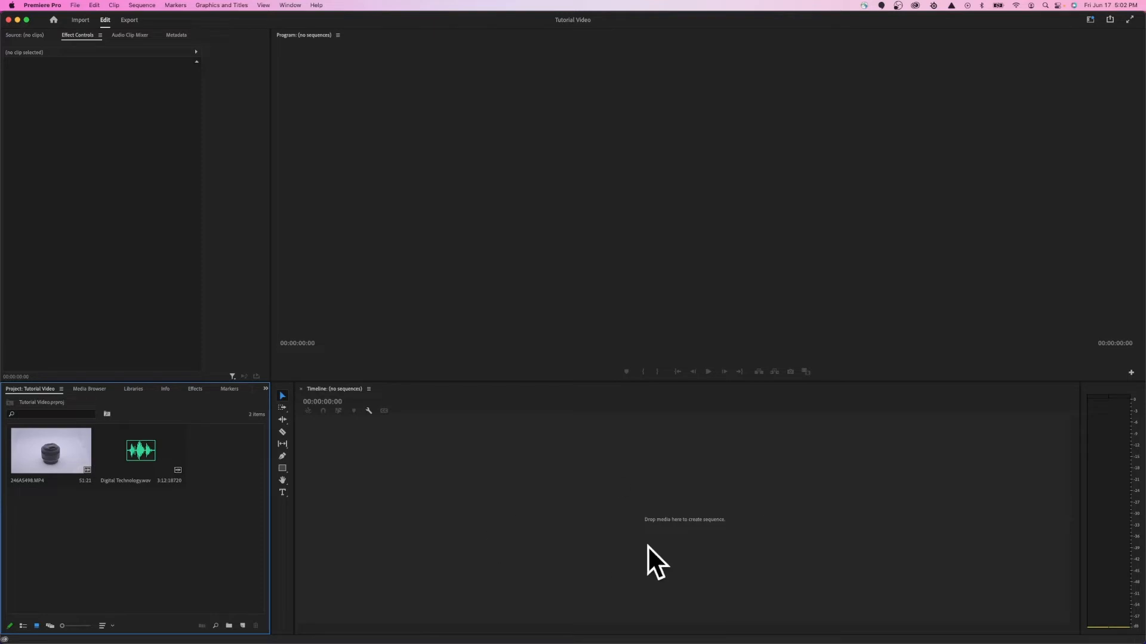
Step: Create a sequence from 246A5498.MP4 and leave its clip at the start of the timeline after trying a move along the track
click(51, 451)
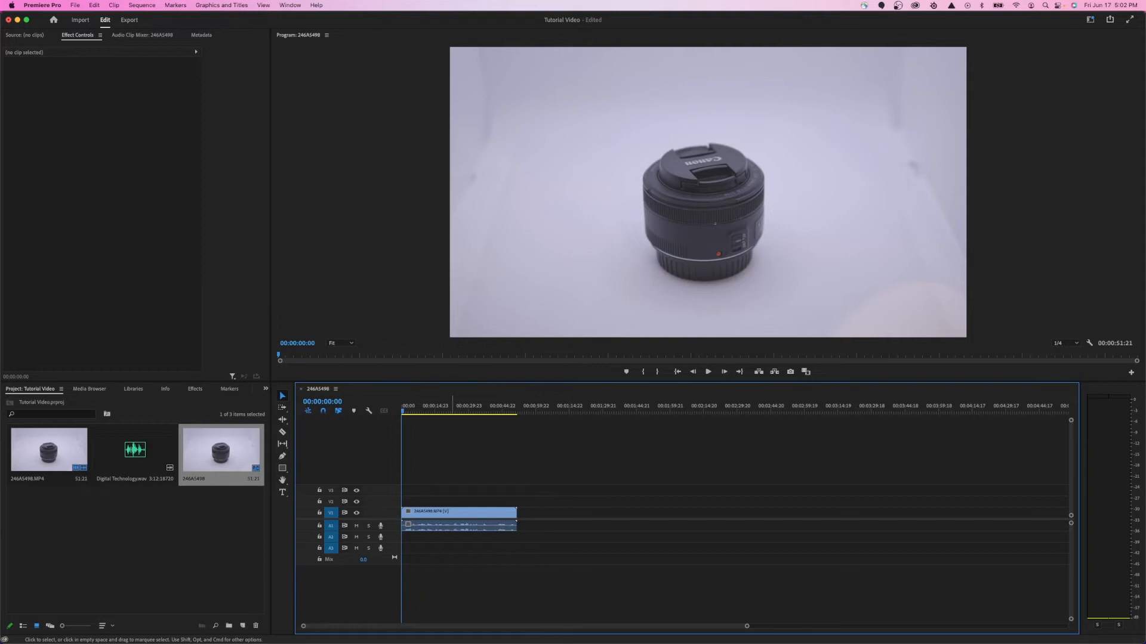
drag(467, 513, 645, 513)
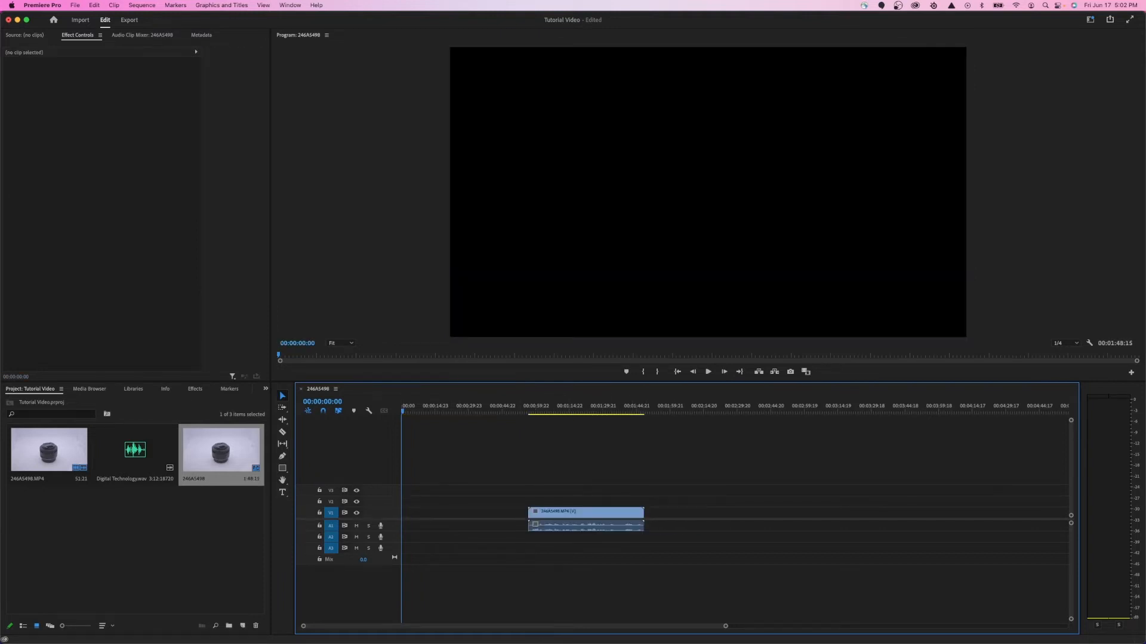
drag(572, 513, 445, 513)
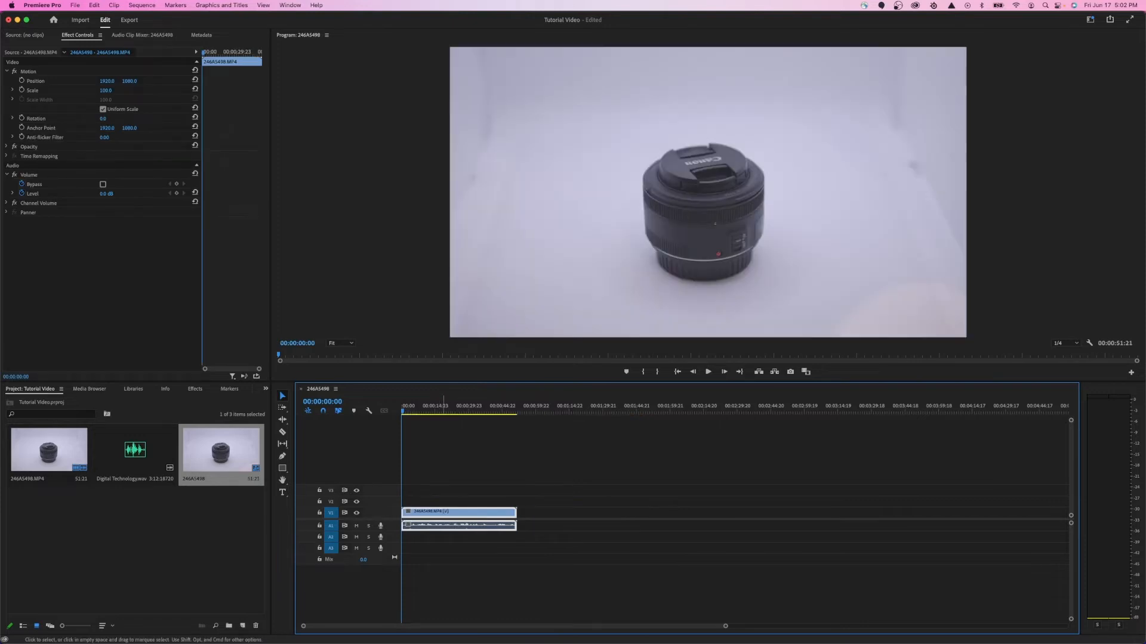
click(443, 463)
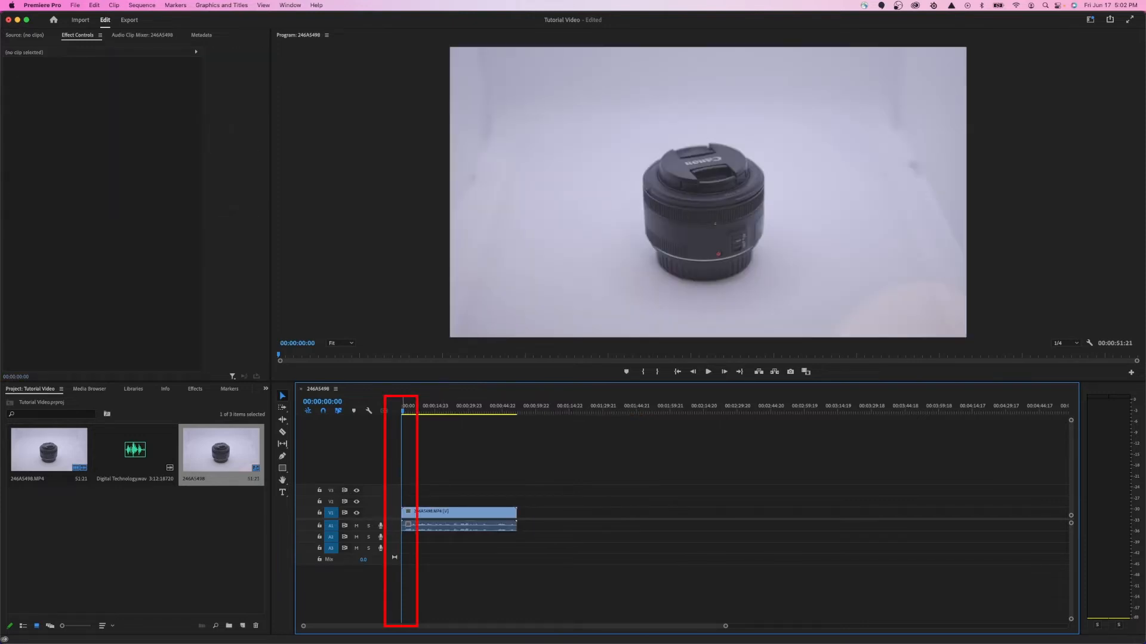
Step: Preview the footage in the sequence, and place Digital Technology.wav on the second audio track from the start of the timeline
key(space)
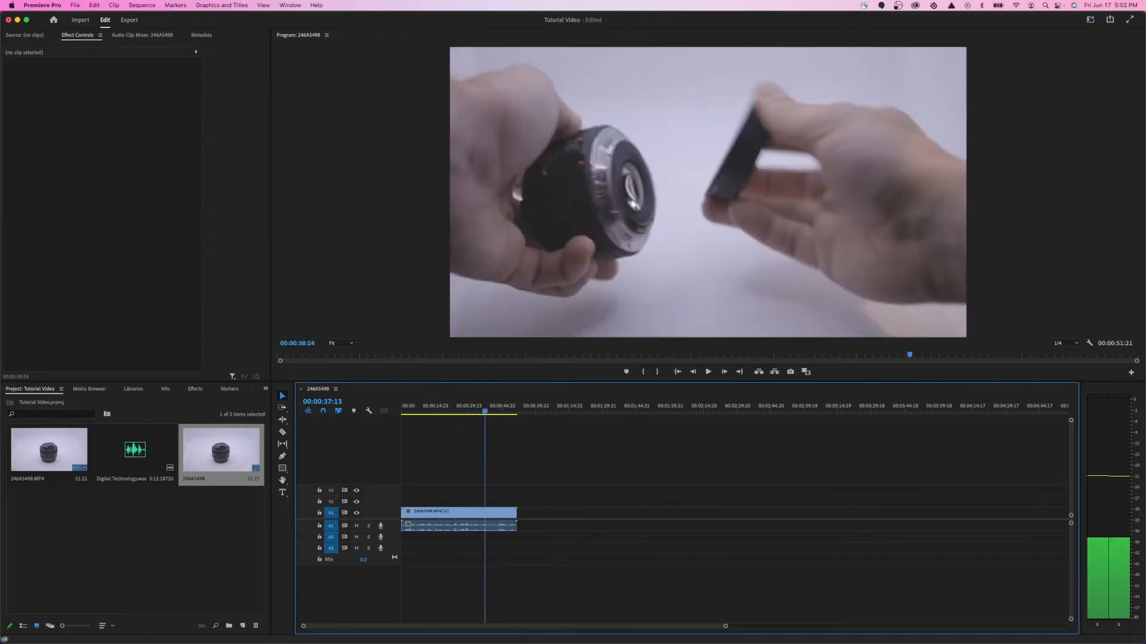
key(space)
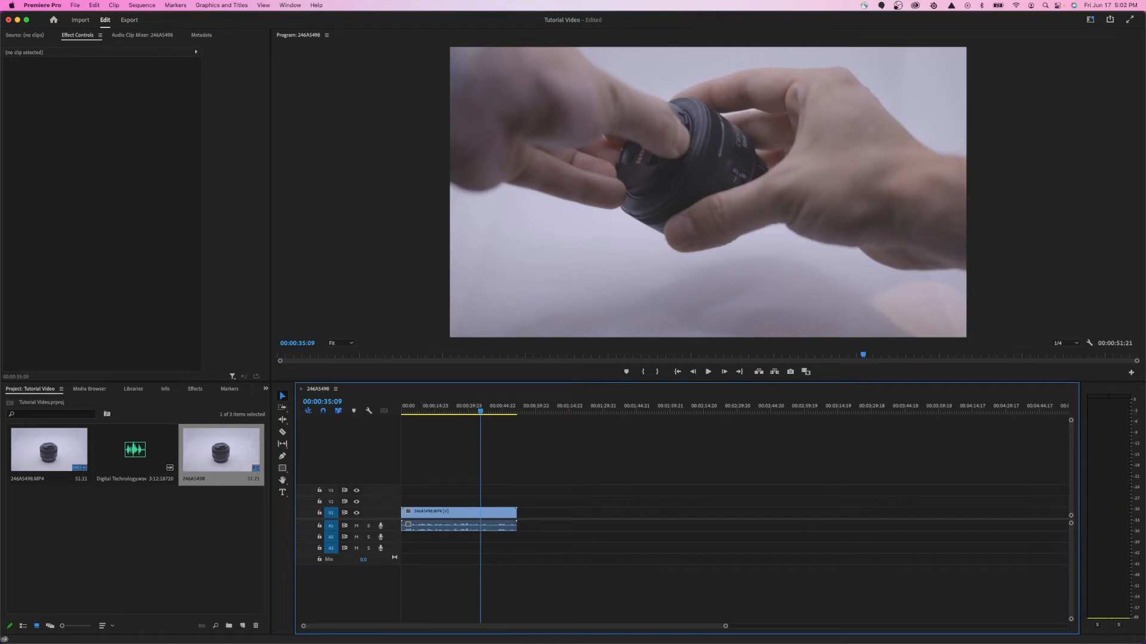
click(135, 451)
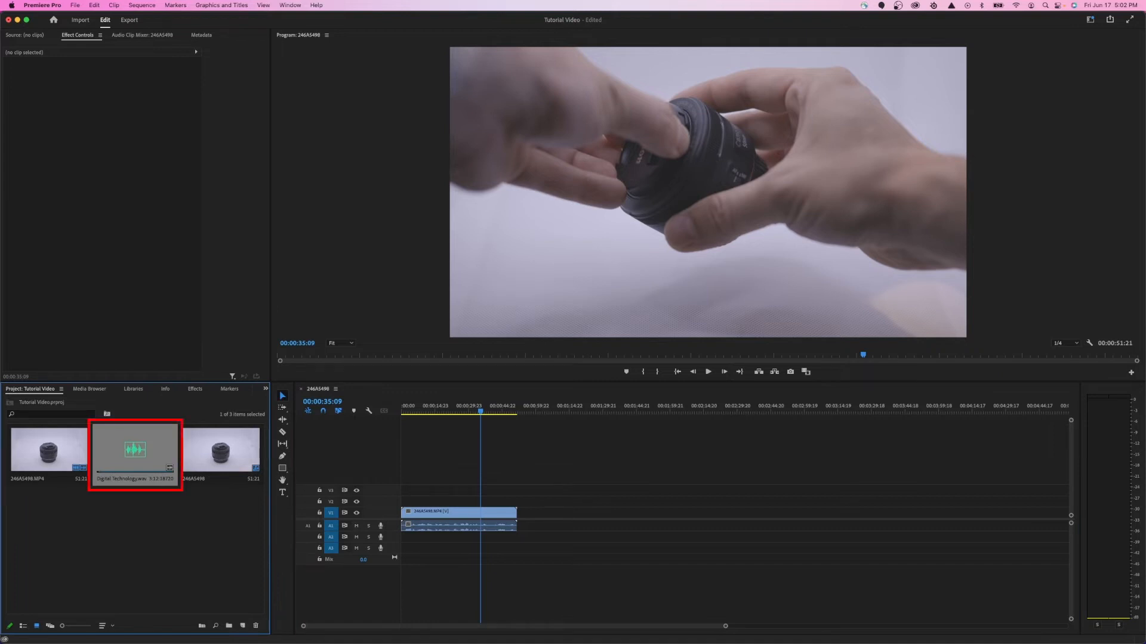
drag(134, 451, 404, 538)
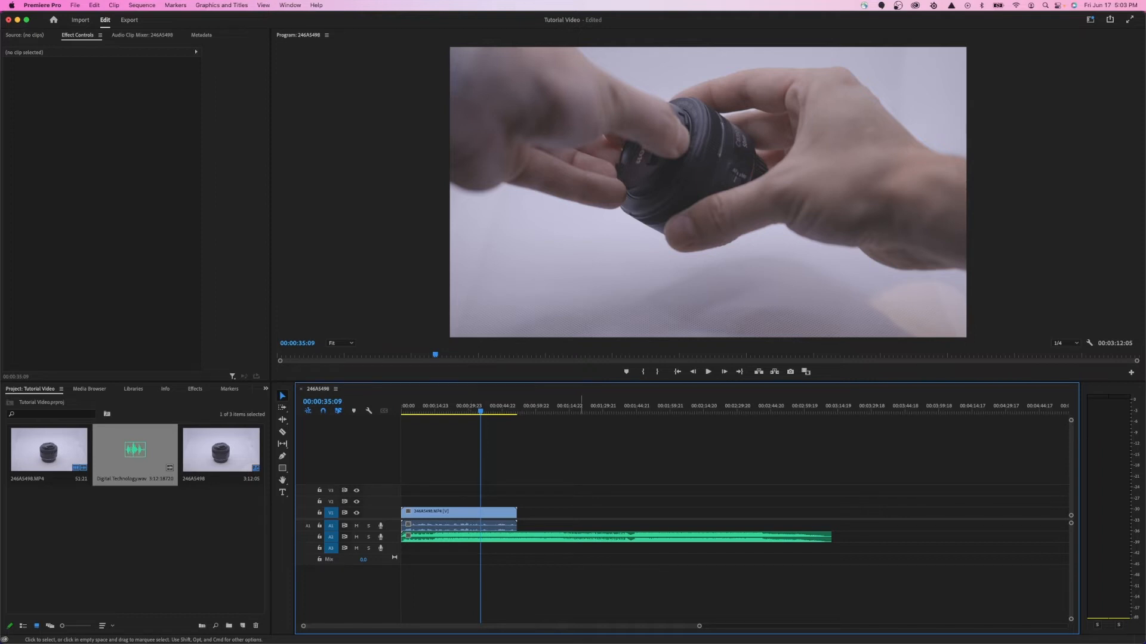
Step: With the playhead at 00:00:28:14, set the volume level of the Digital Technology.wav clip to -35 dB
mouse_move(456, 513)
mouse_down()
mouse_move(546, 513)
mouse_move(465, 517)
mouse_up()
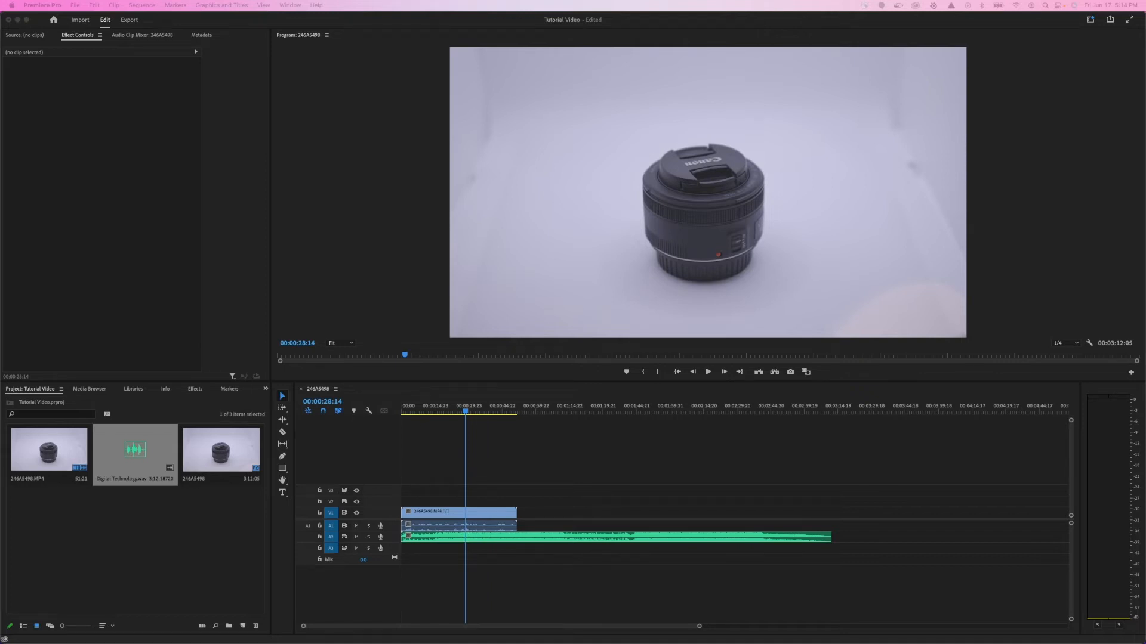
click(500, 582)
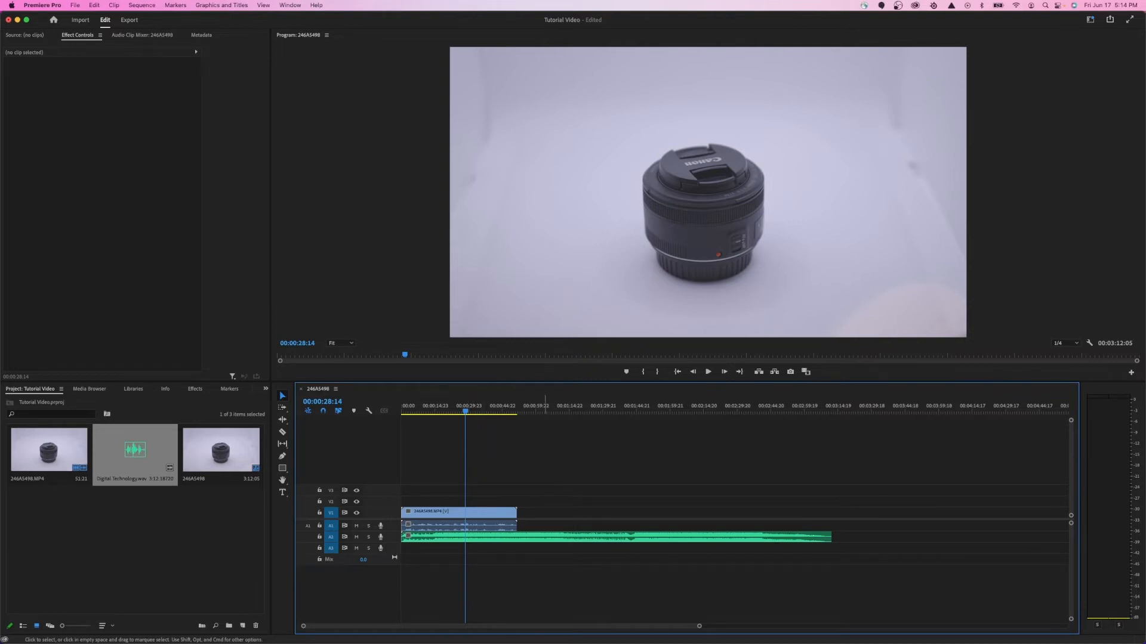
click(544, 537)
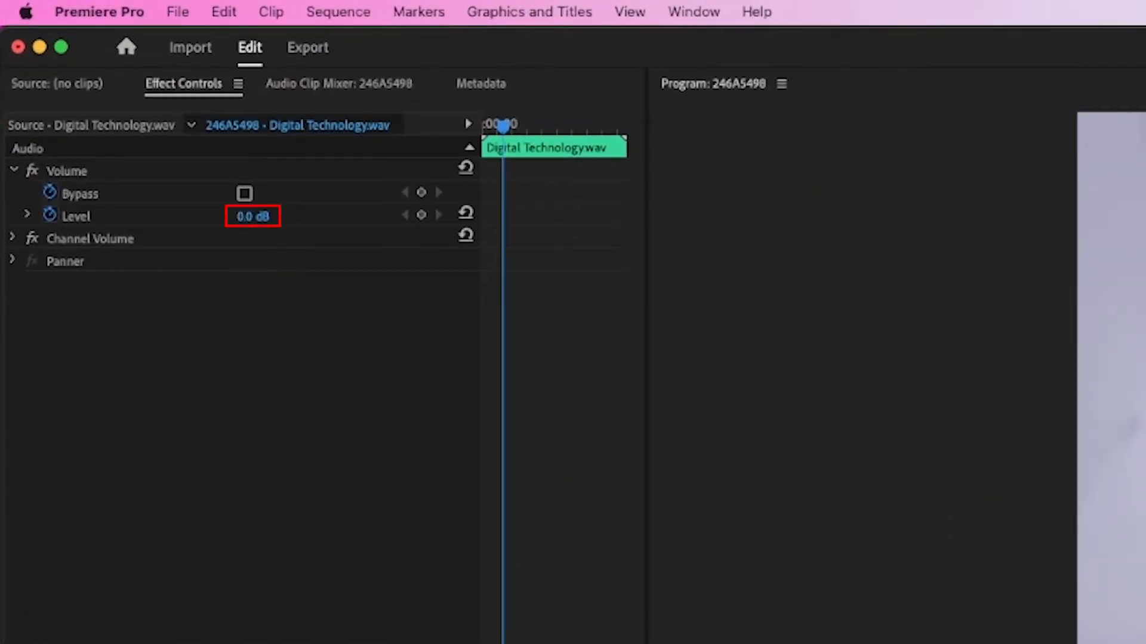
click(253, 216)
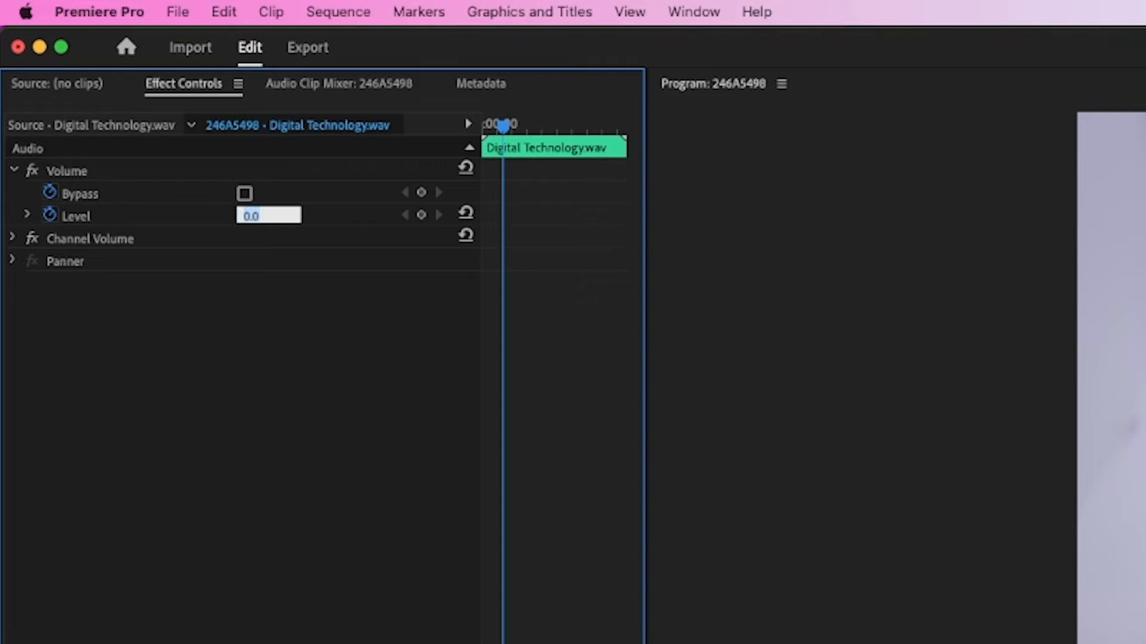
text(-35)
key(Return)
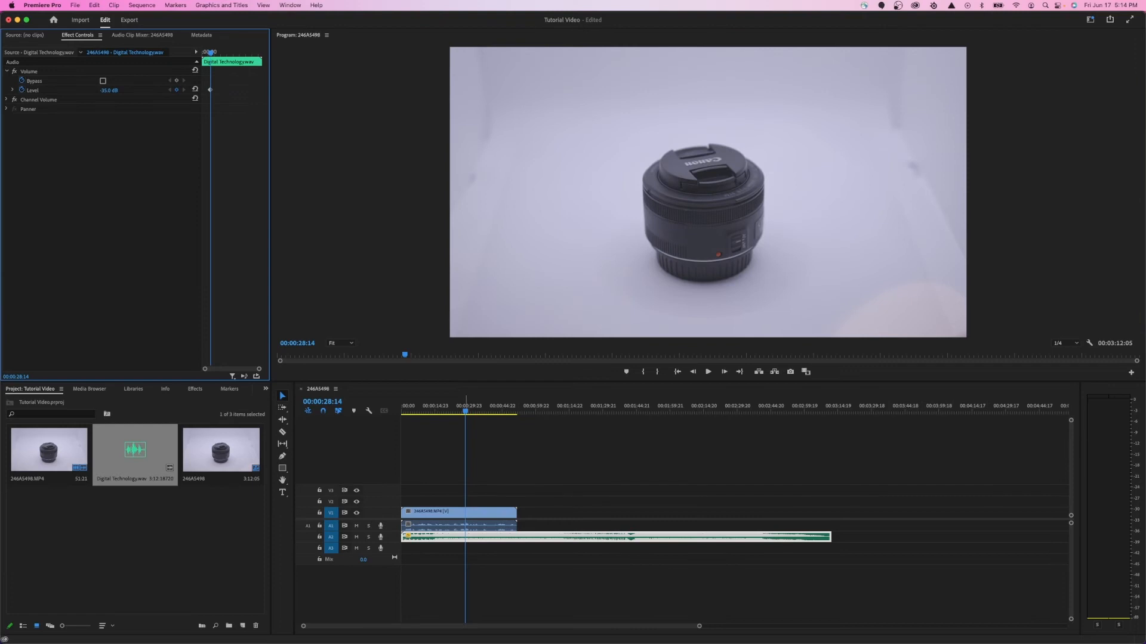
Step: Play back part of the sequence to check the audio mix, and fine-tune the music clip's volume level
drag(466, 411, 485, 411)
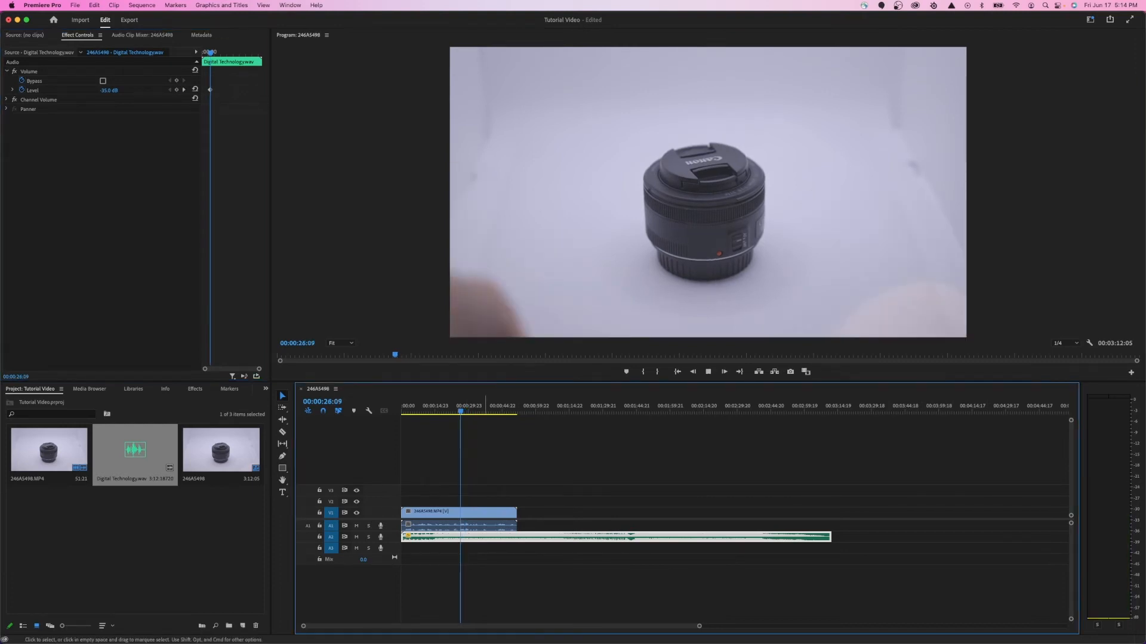
key(space)
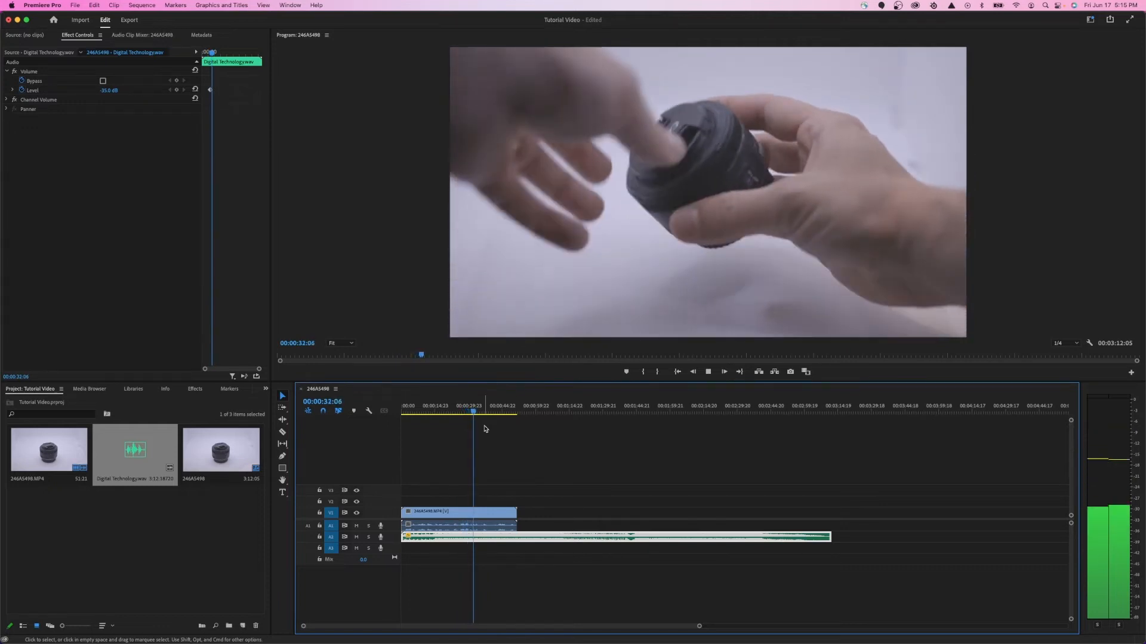
key(space)
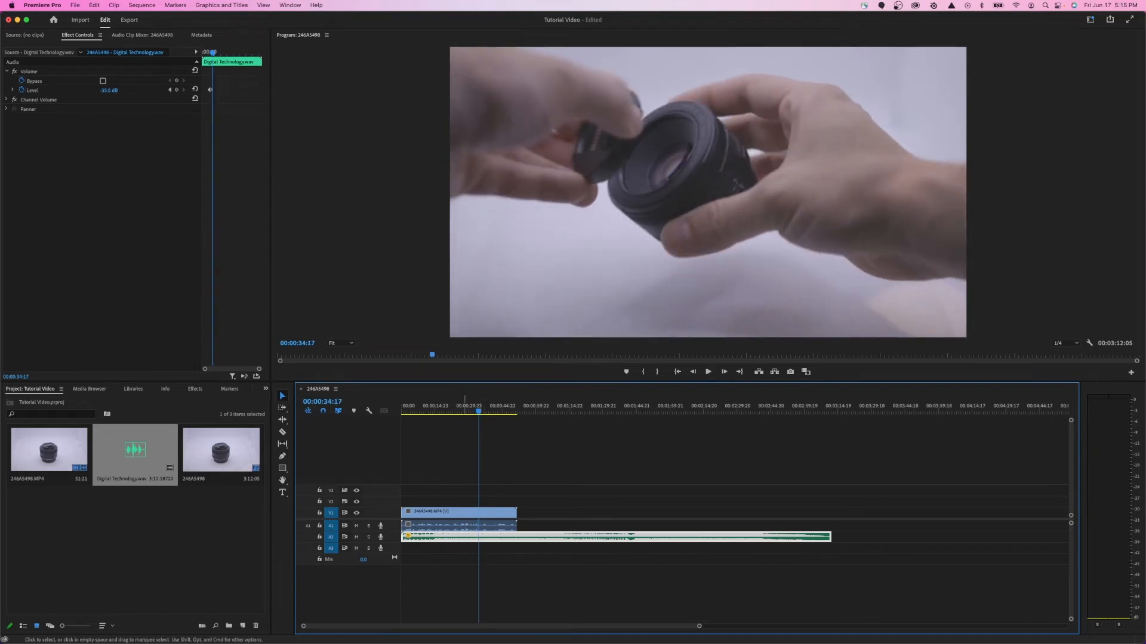
drag(108, 90, 113, 90)
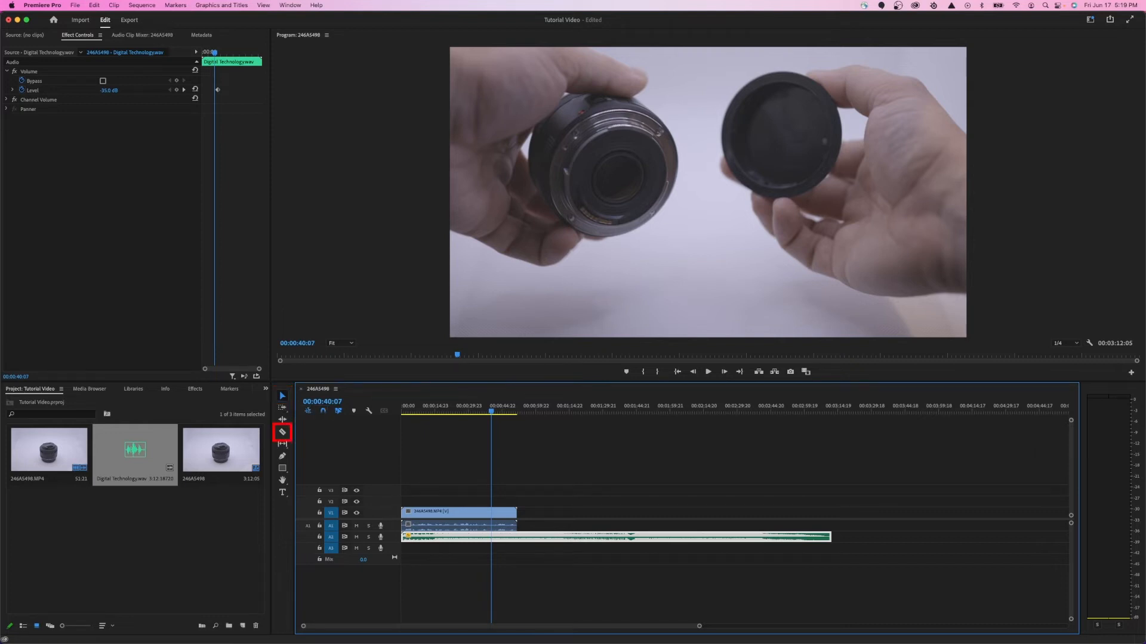
Step: Split the 246A5498.MP4 clip near its middle with the Razor tool and return to the Selection tool
click(282, 432)
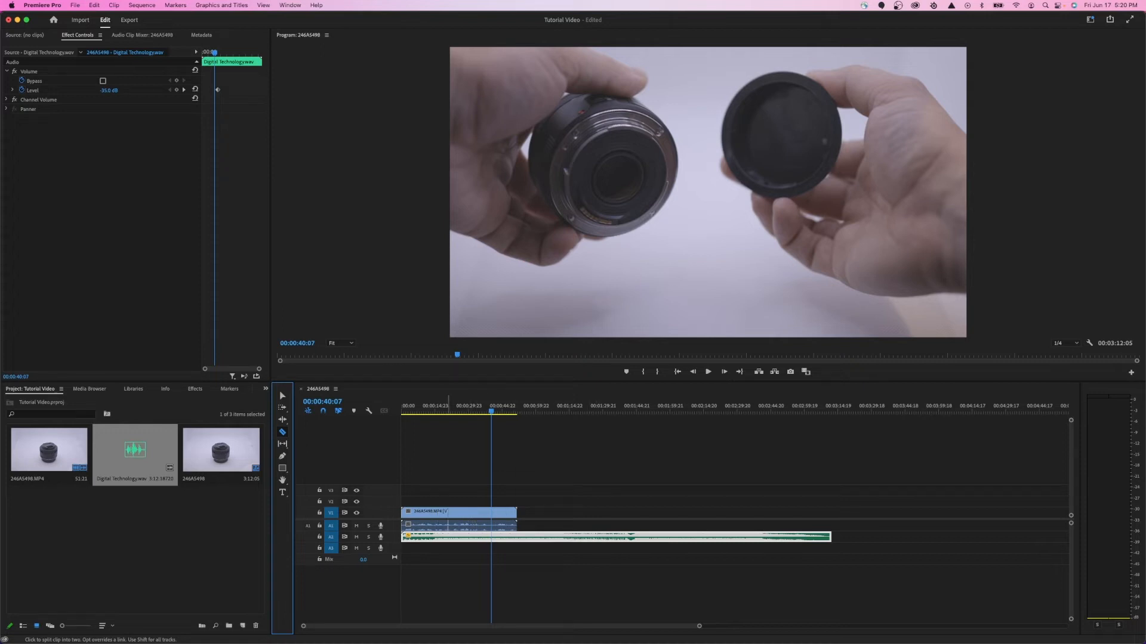
click(453, 512)
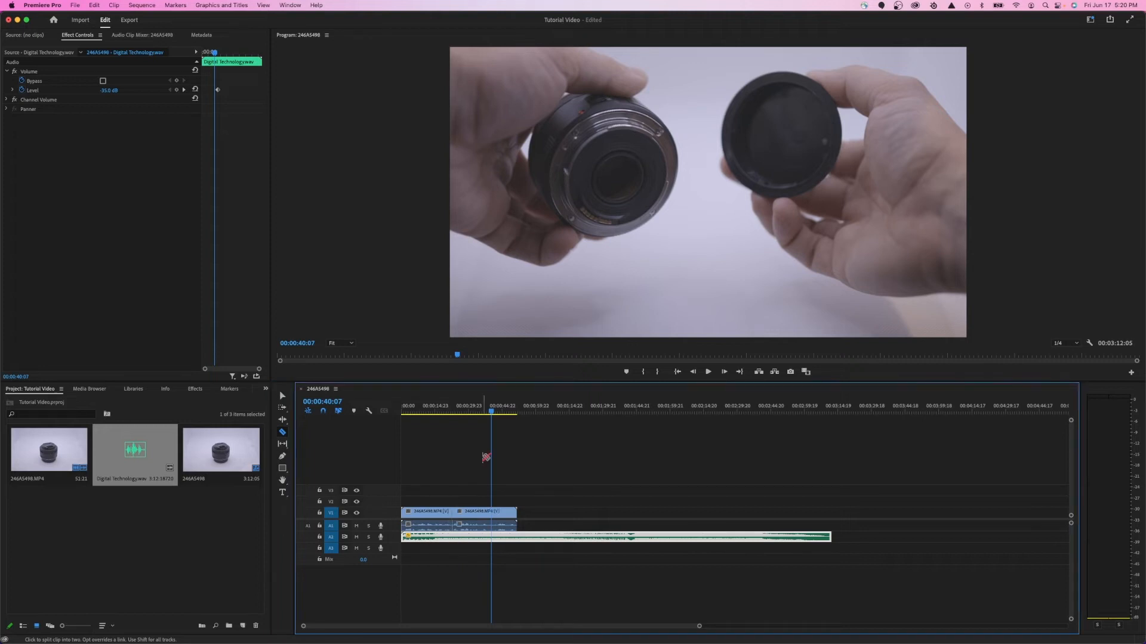
click(283, 396)
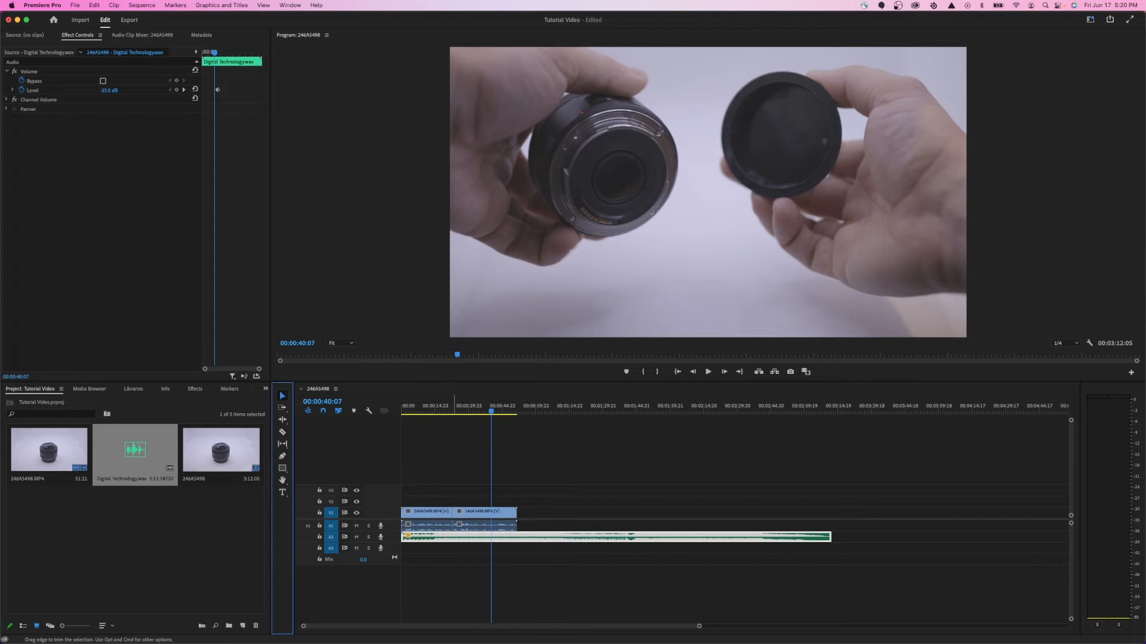
Step: Move the first video segment behind the second one and delete both empty gaps so the segments join at the timeline's start
click(469, 513)
drag(422, 513, 553, 514)
click(442, 512)
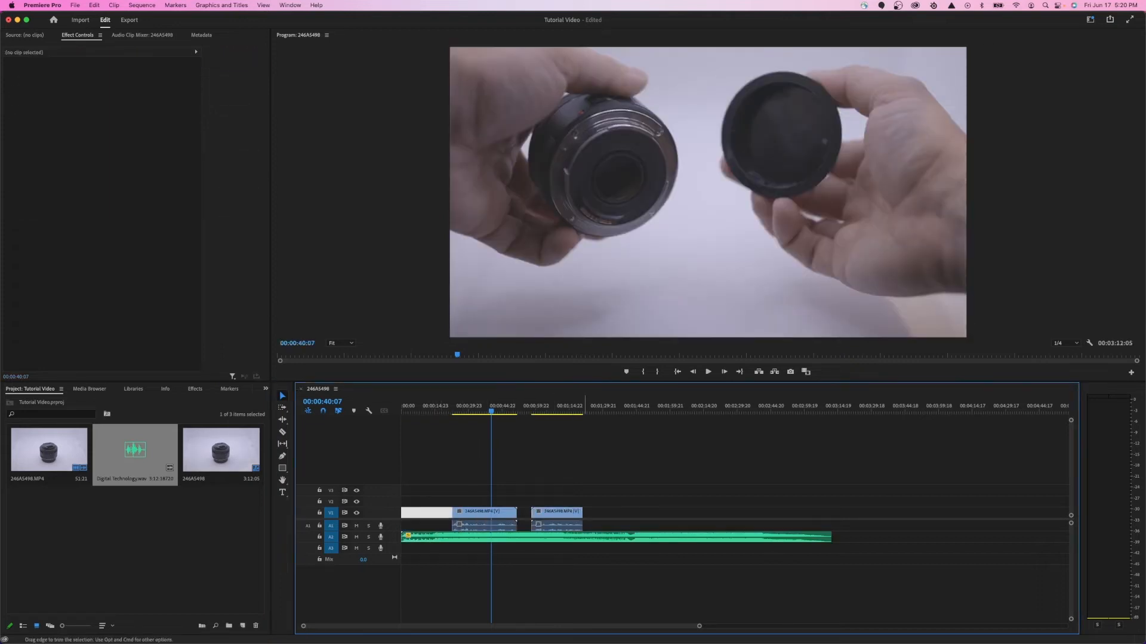
key(Delete)
click(473, 513)
key(Delete)
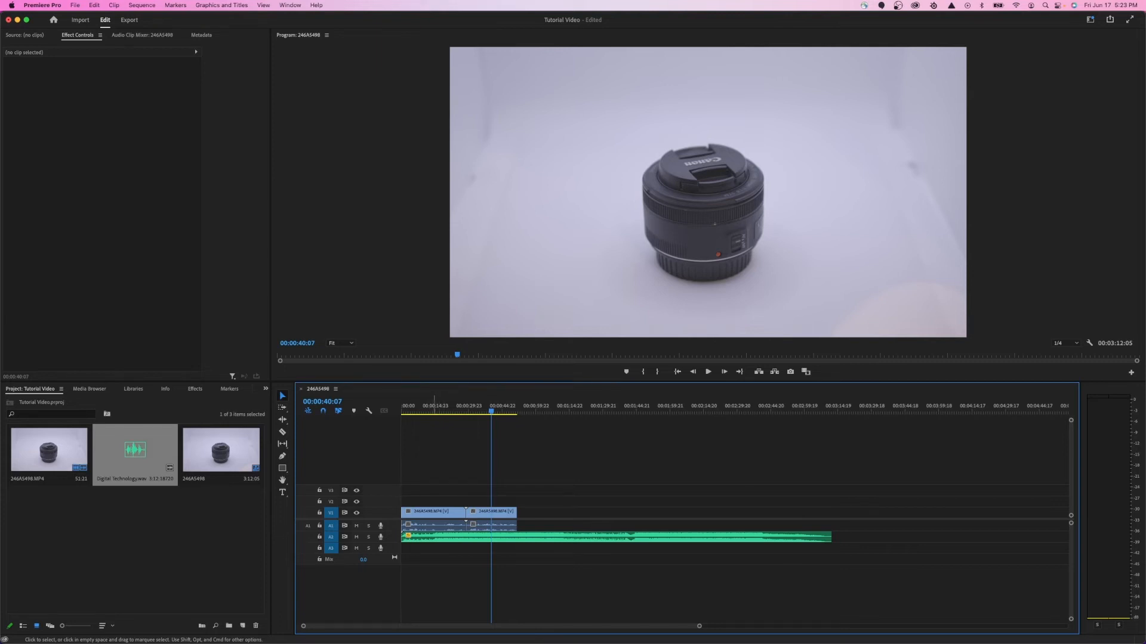
Step: Cut a short section out of the first video segment at about 13 to 16 seconds and close the gap it leaves
click(283, 432)
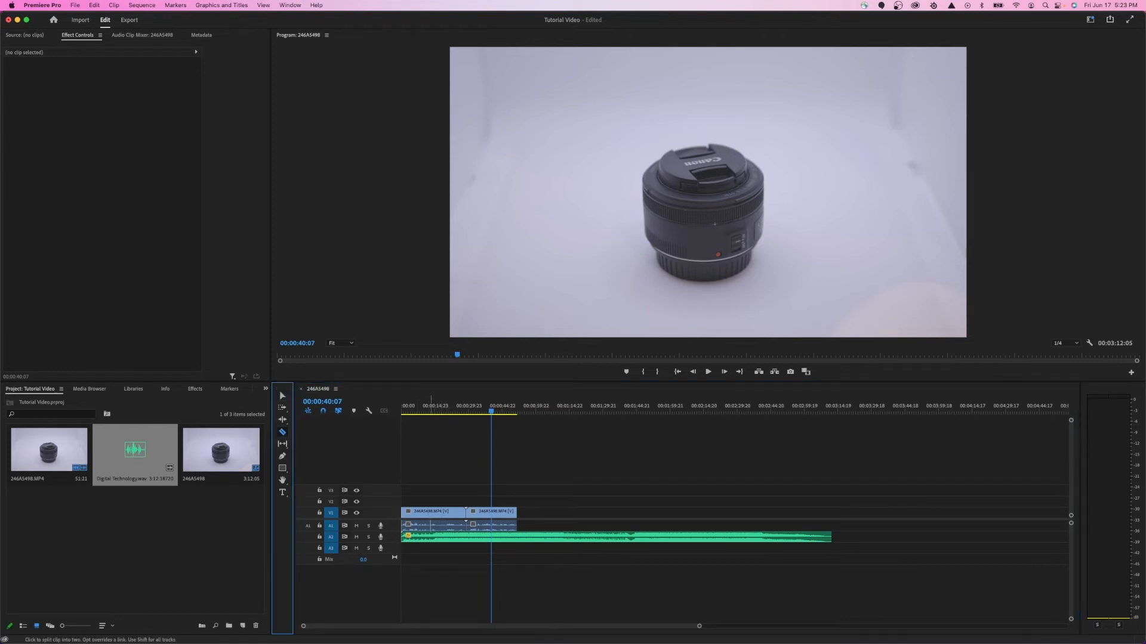
click(432, 512)
click(438, 512)
click(283, 396)
click(434, 512)
key(Delete)
click(434, 511)
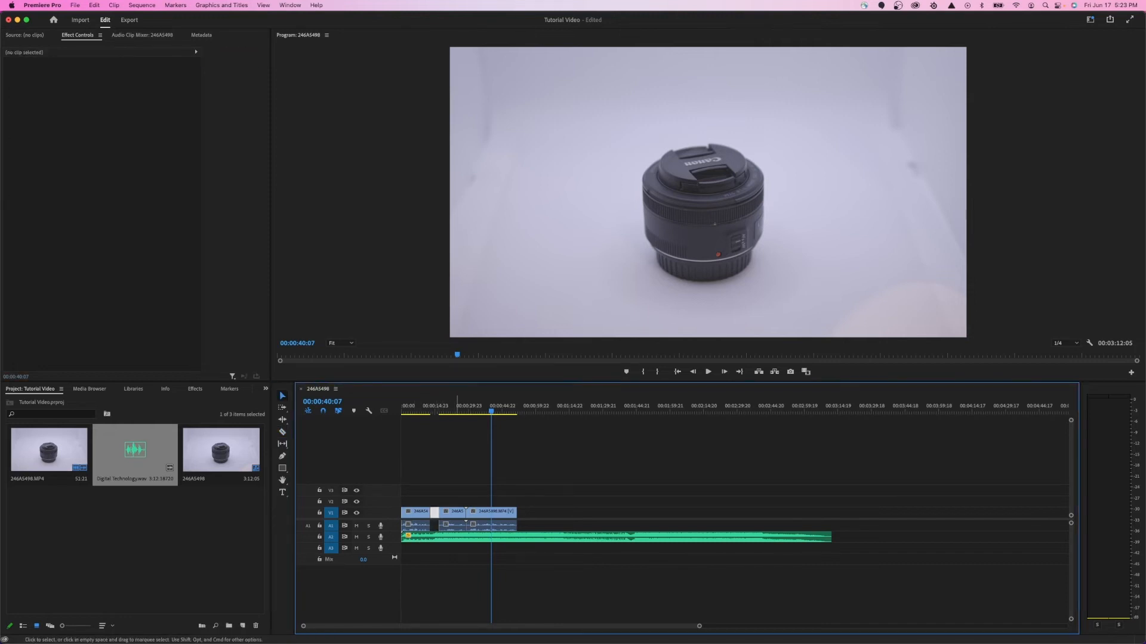
key(Delete)
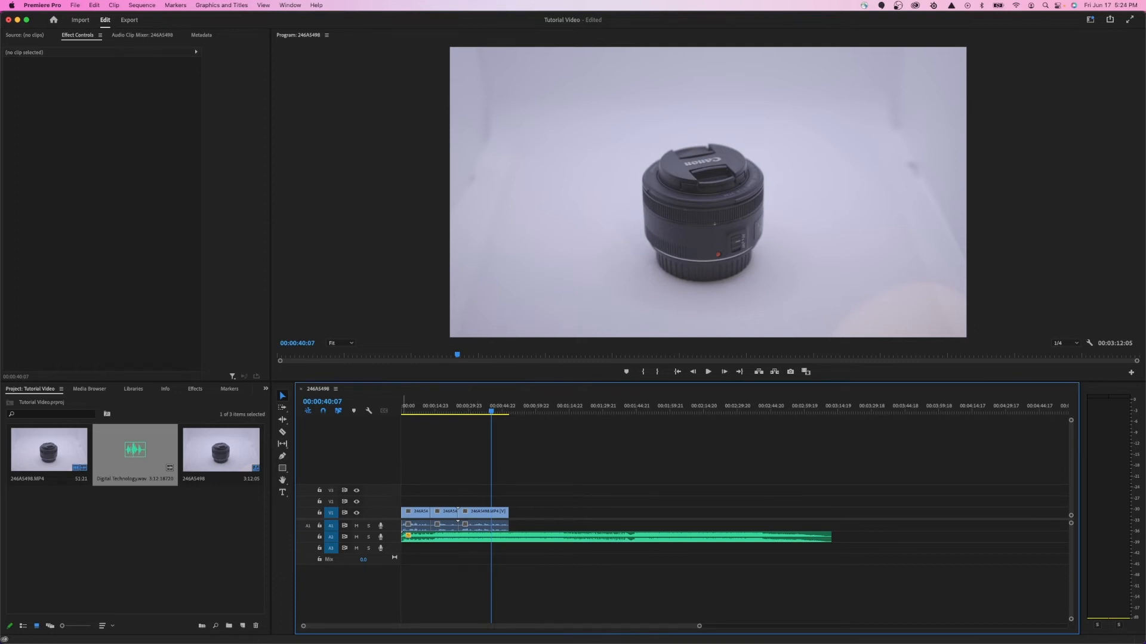
Step: Split the Digital Technology.wav clip at the end of the video and delete the excess music
click(282, 431)
click(510, 537)
click(282, 396)
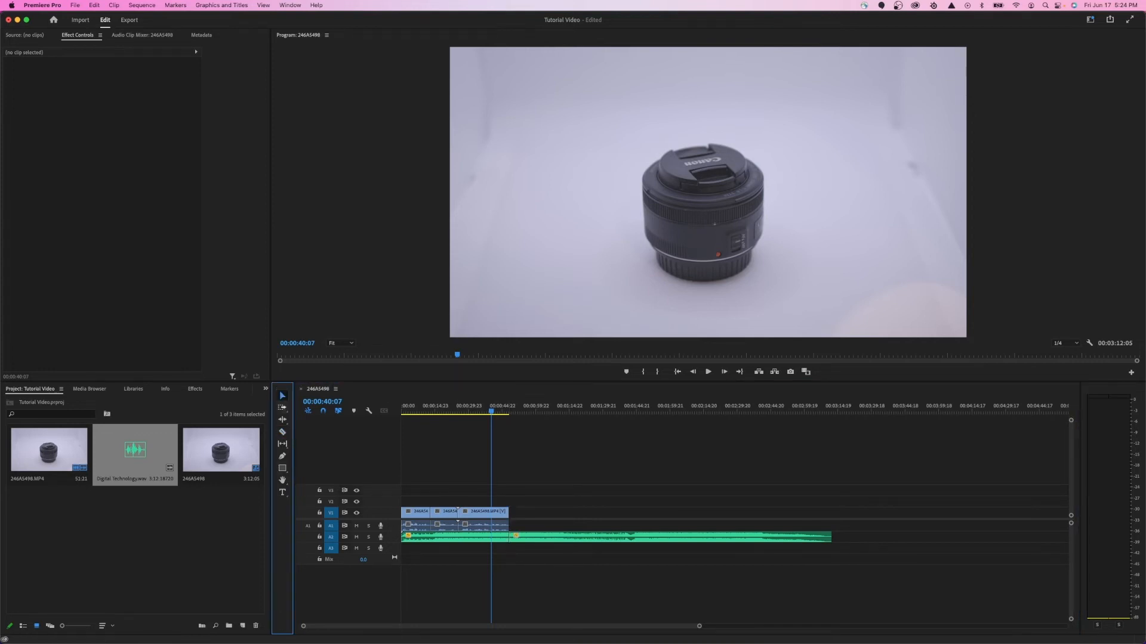
click(544, 536)
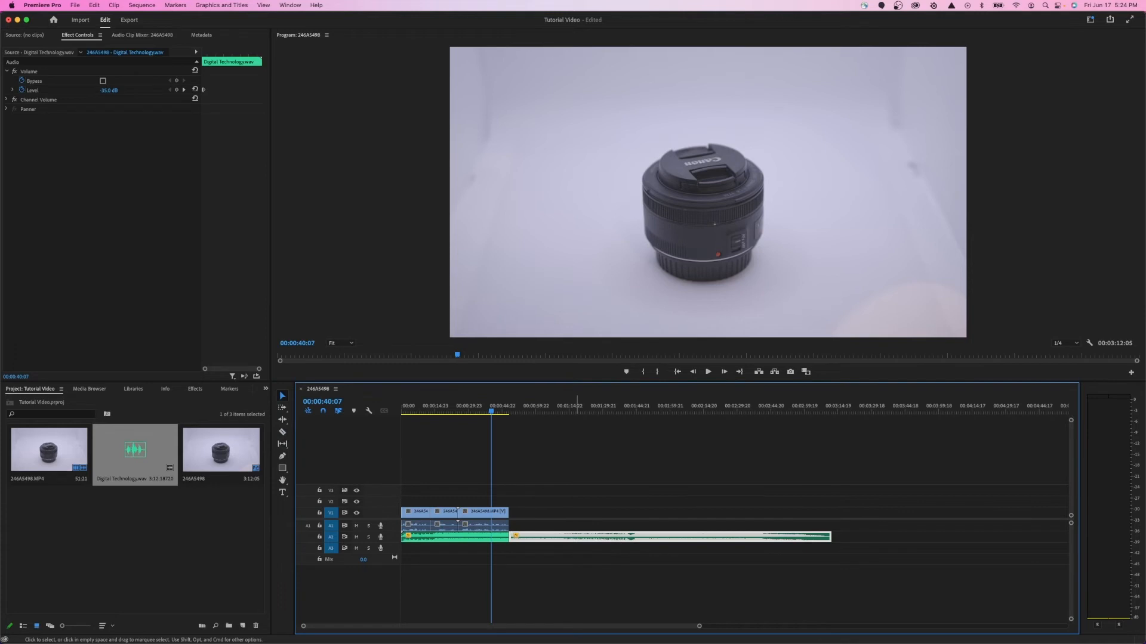
key(Delete)
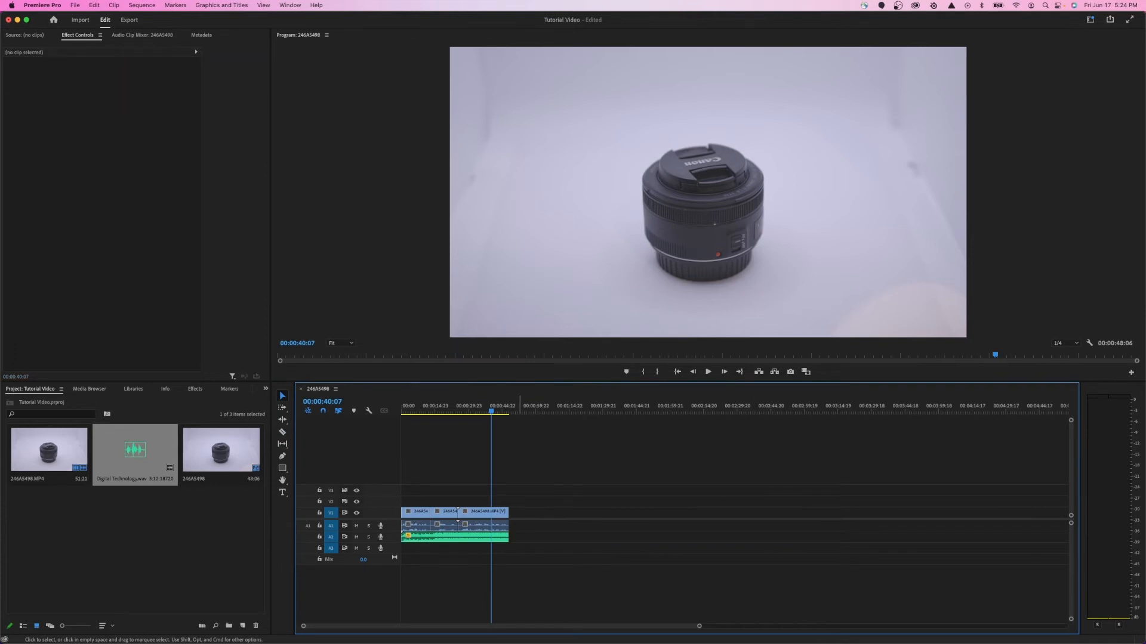
Step: Undo the deletion of the excess music and the split in the music clip
click(94, 5)
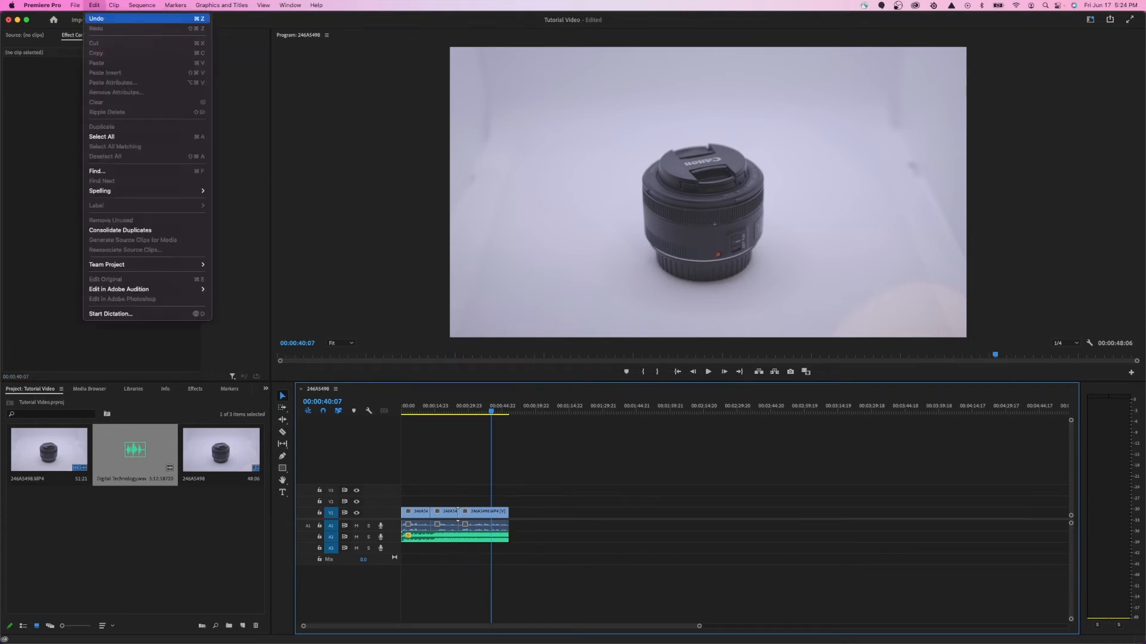
click(96, 18)
click(94, 5)
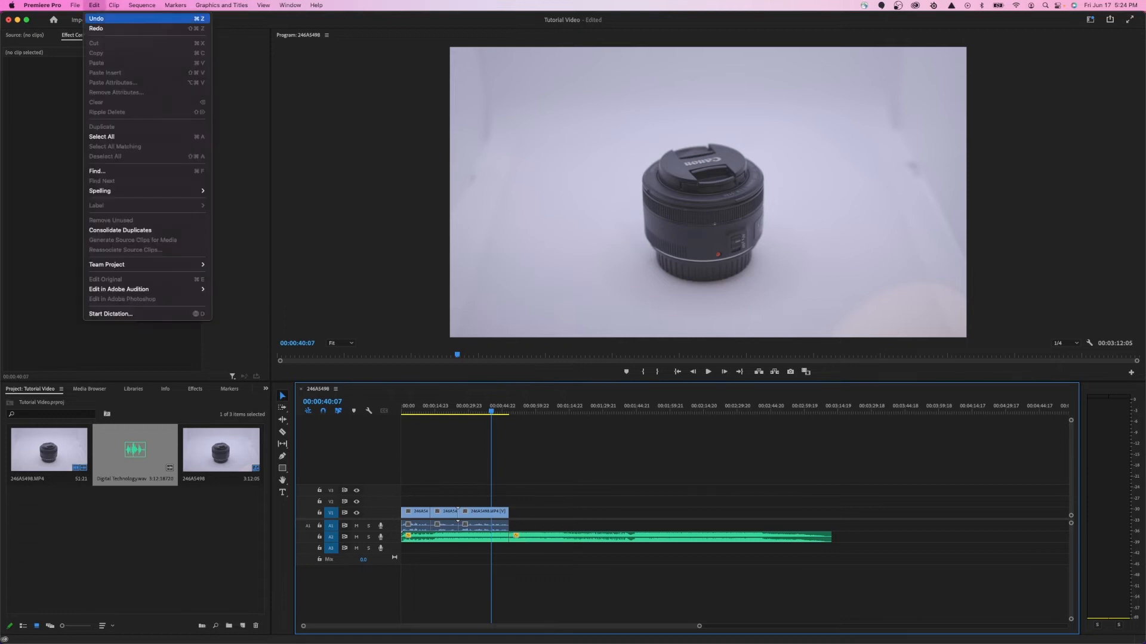
click(96, 18)
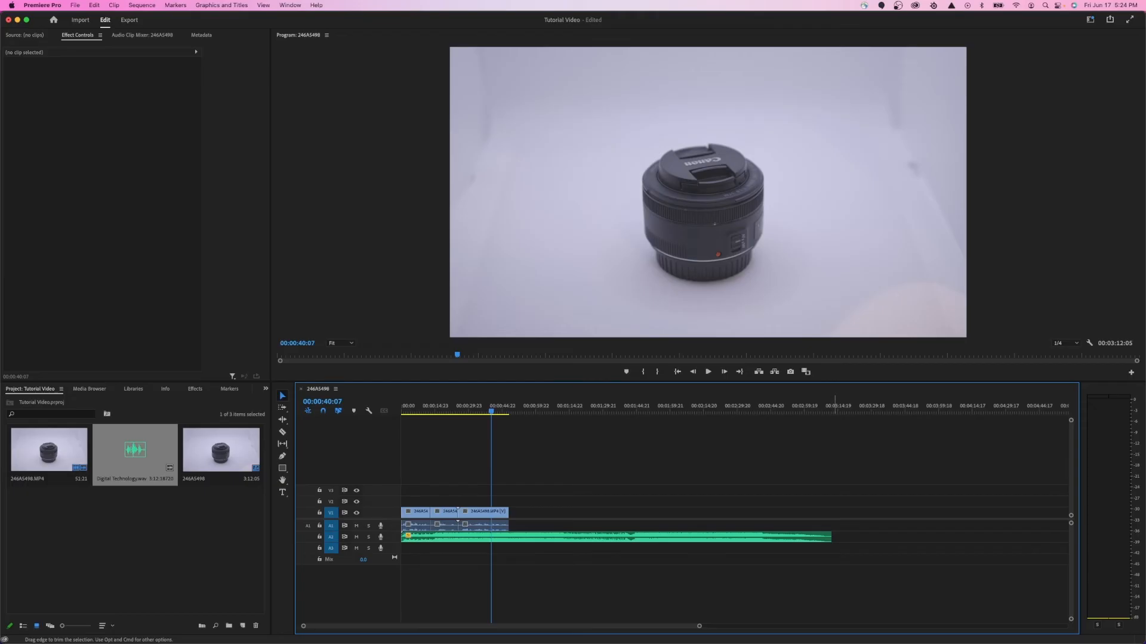
Step: Trim the end of the Digital Technology.wav clip back to the end of the video on the timeline
drag(830, 537, 508, 537)
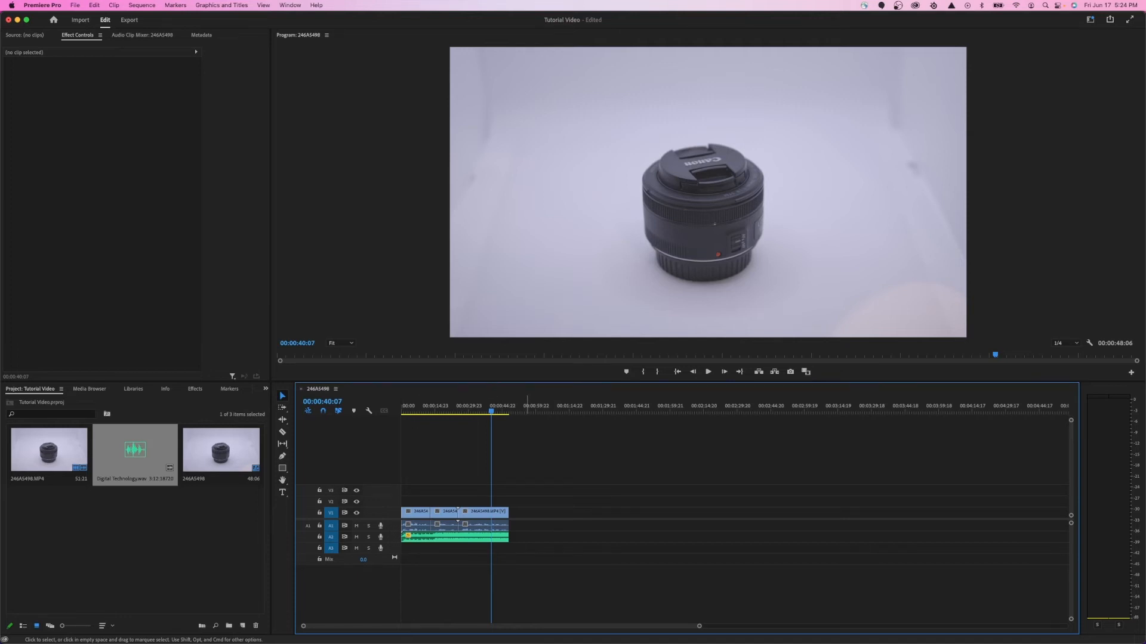
Step: Move all the video and audio clips later on the timeline to leave empty space at the start
drag(542, 486, 412, 555)
drag(416, 515, 458, 514)
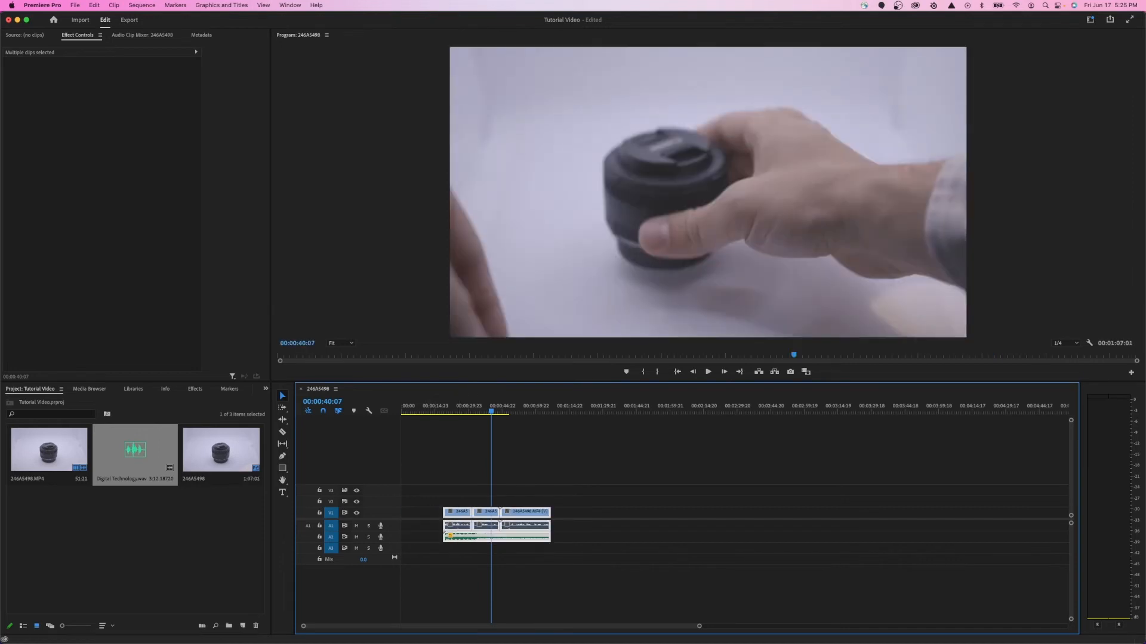
click(434, 487)
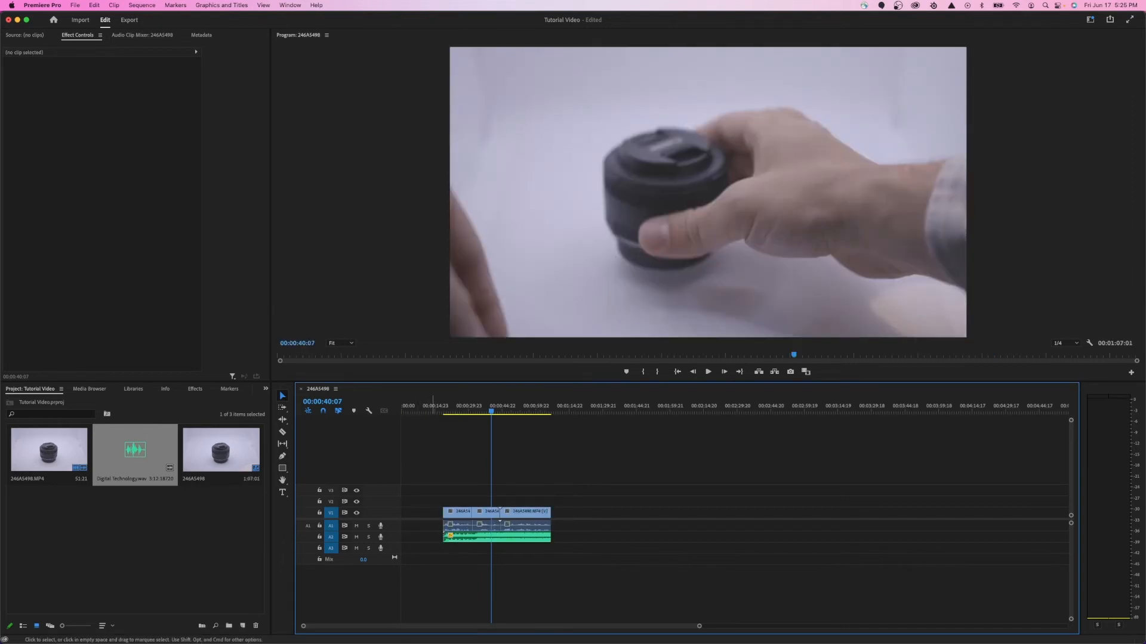
Step: Switch to the Captions and Graphics workspace
click(290, 4)
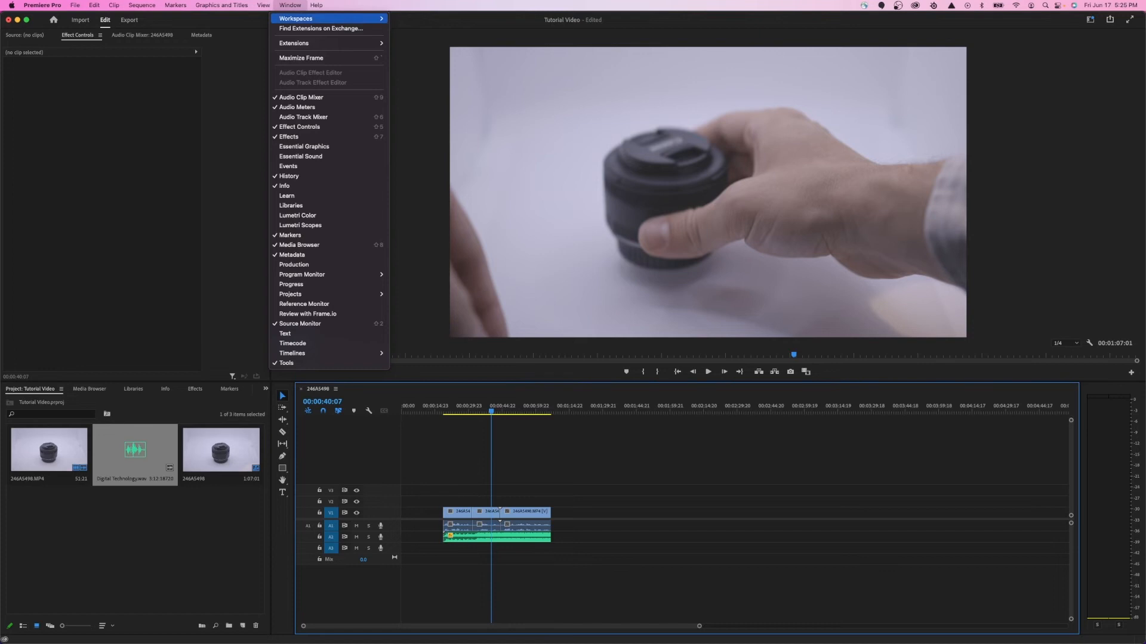
mouse_move(322, 19)
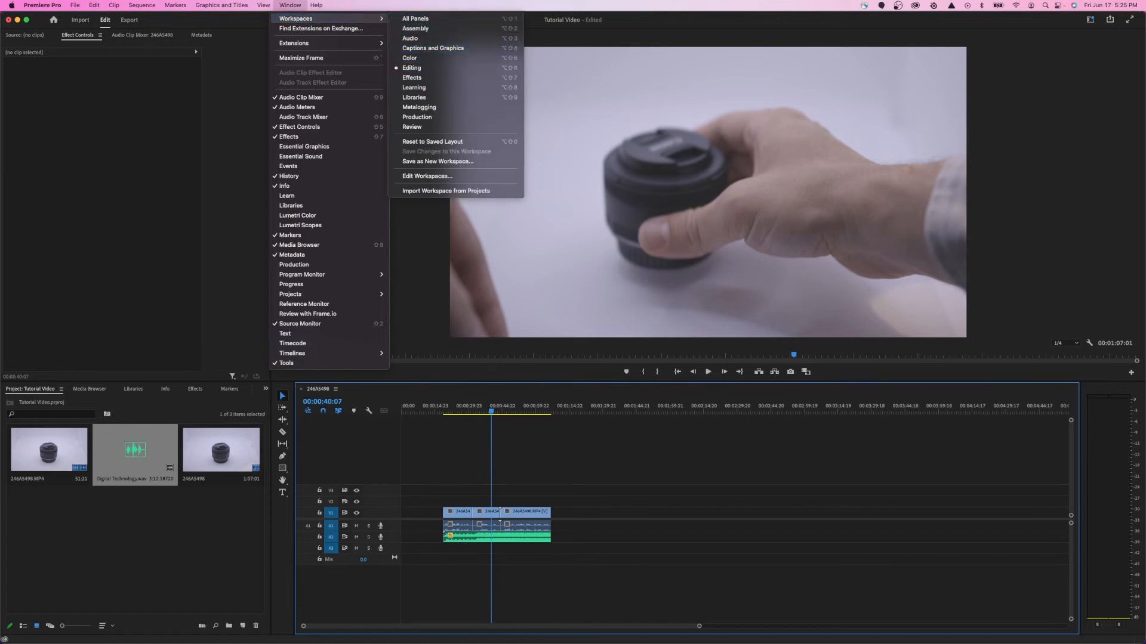
click(432, 48)
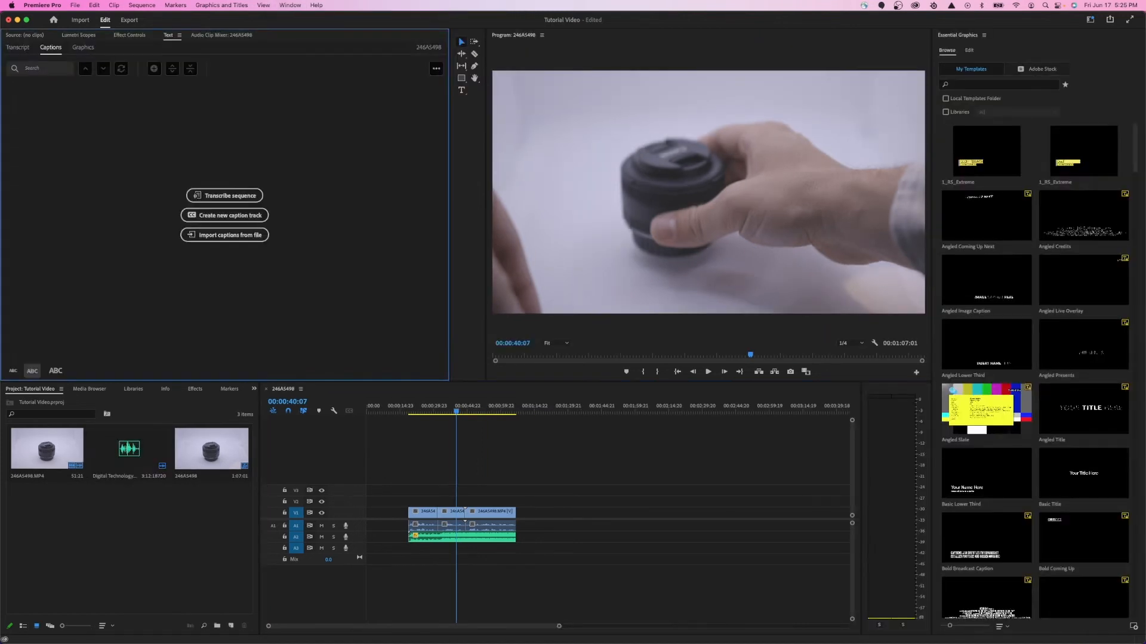
Step: Add a text title reading "Tutorial Video" at 00:00:08:14, in the empty space before the first video clip
drag(456, 411, 385, 411)
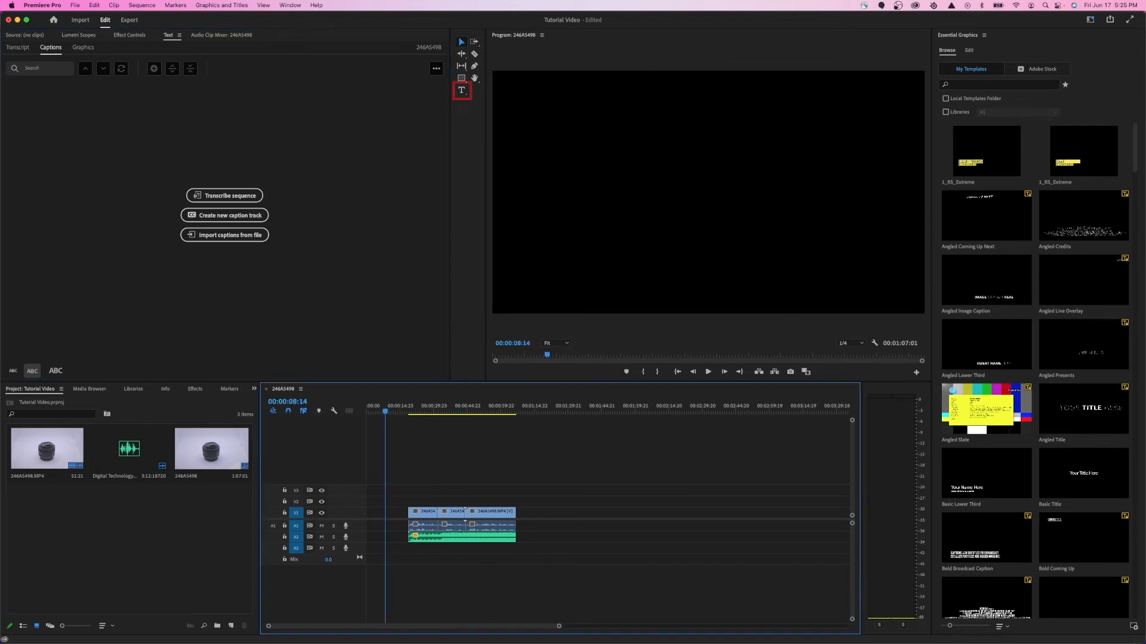
click(461, 90)
click(674, 193)
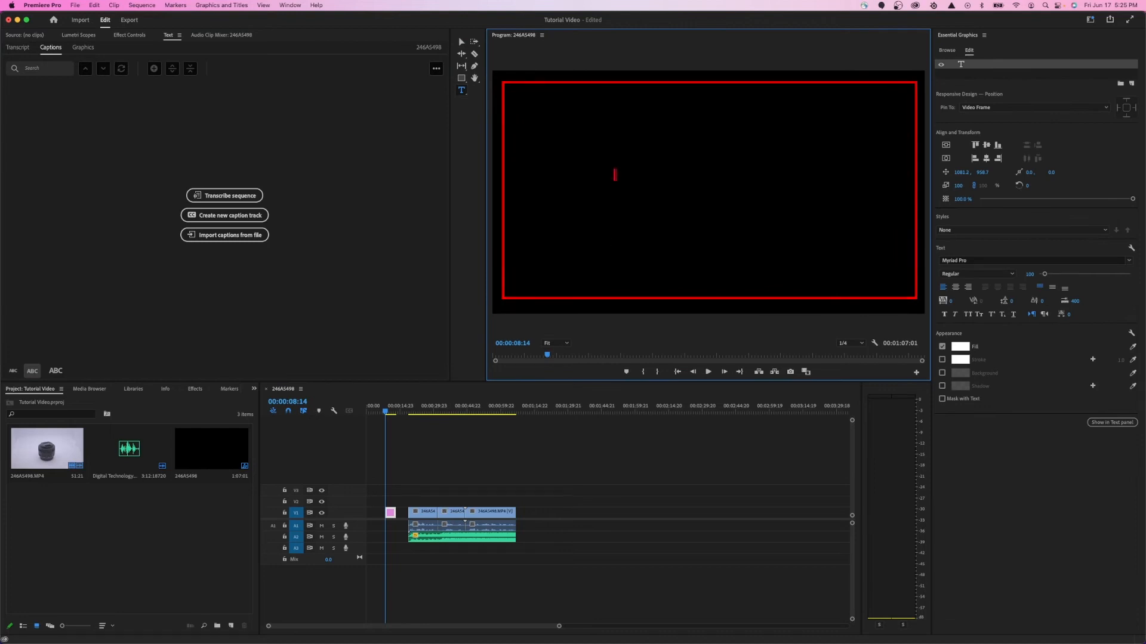
text(Tutorial Video)
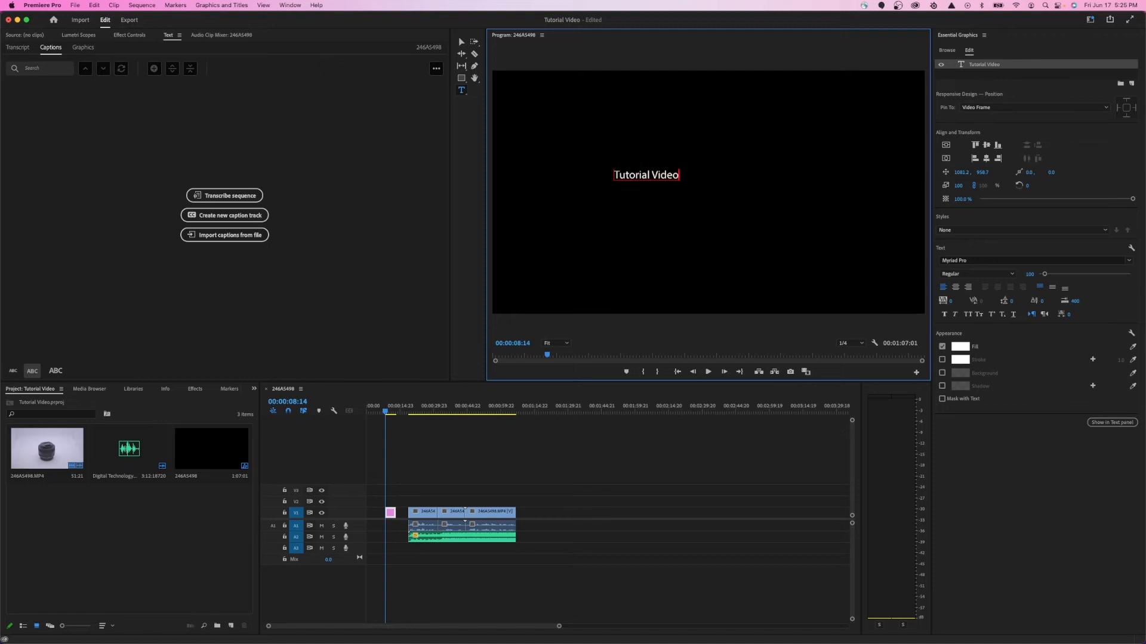
Step: Select the whole title text and set its font to Helvetica Bold
double_click(637, 174)
triple_click(637, 175)
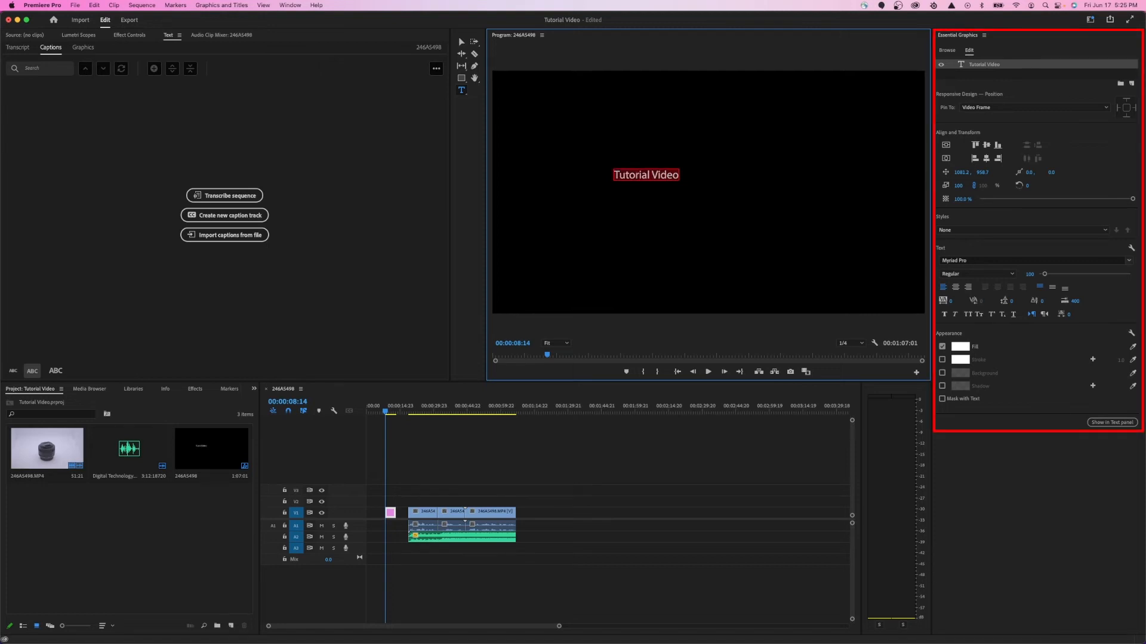
click(978, 261)
text(hel)
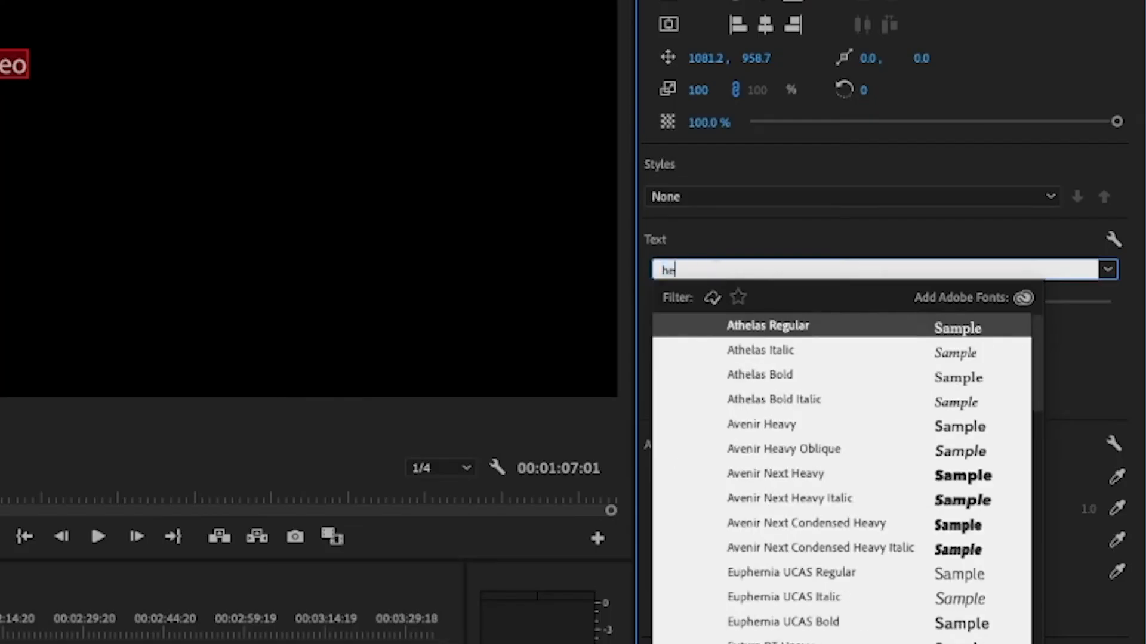
text(v)
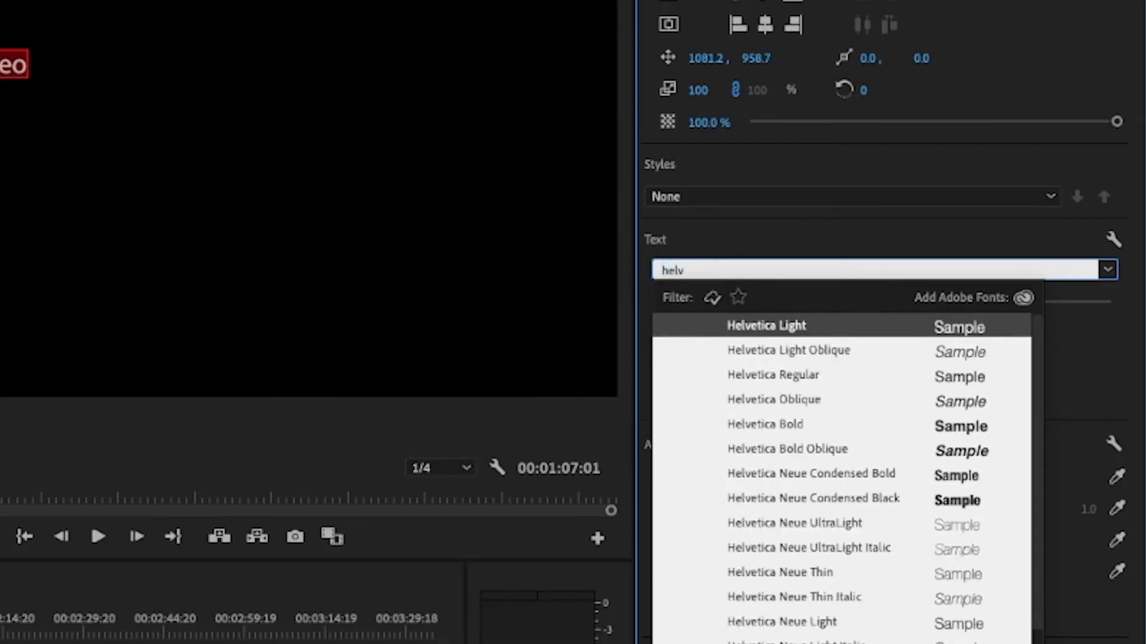
click(765, 425)
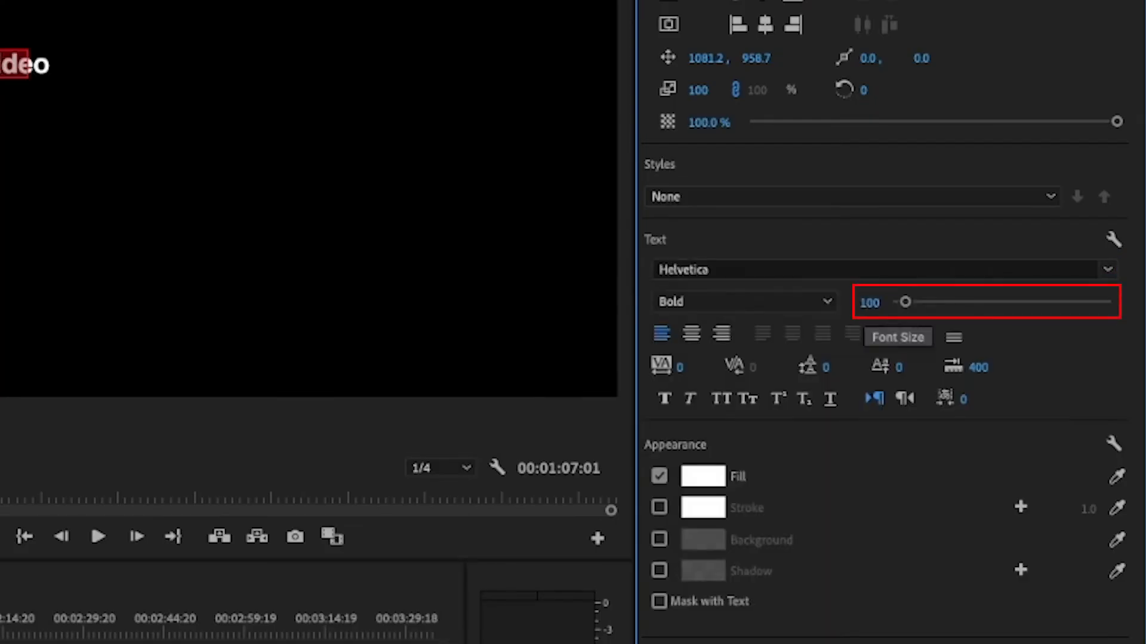
Step: Set the title's font size to 300 and centre it vertically and horizontally in the frame
click(869, 303)
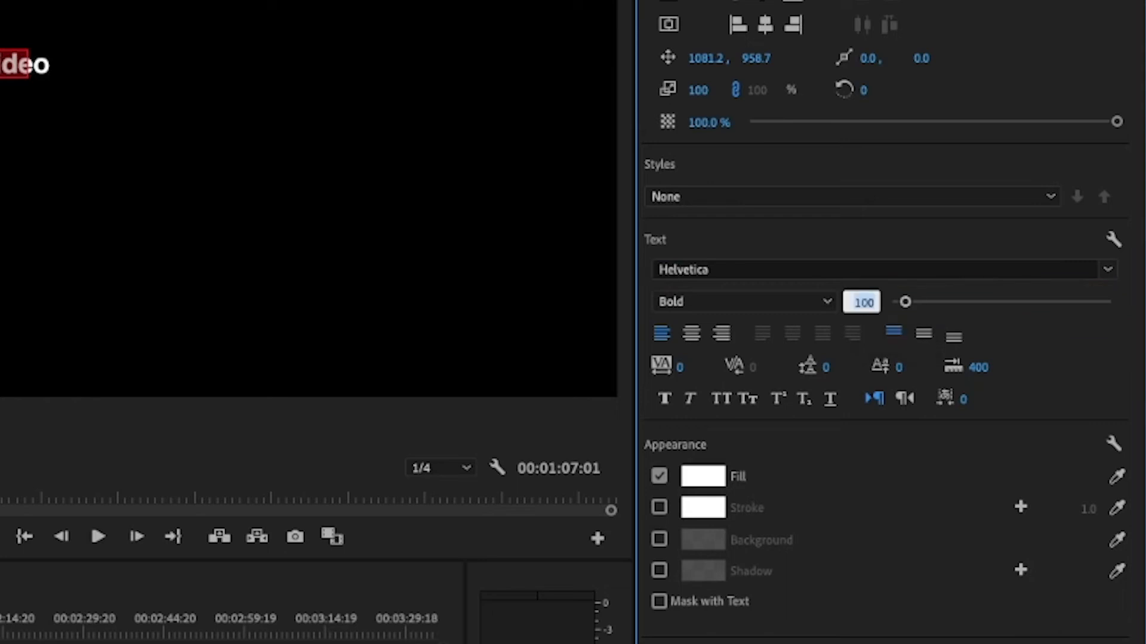
text(300)
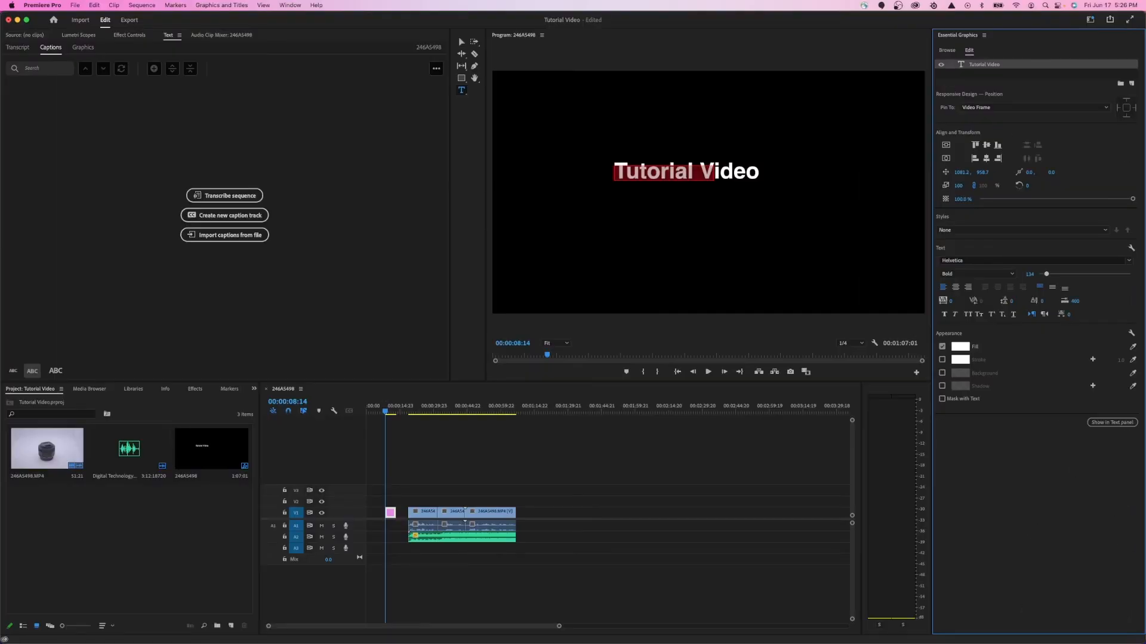
key(Return)
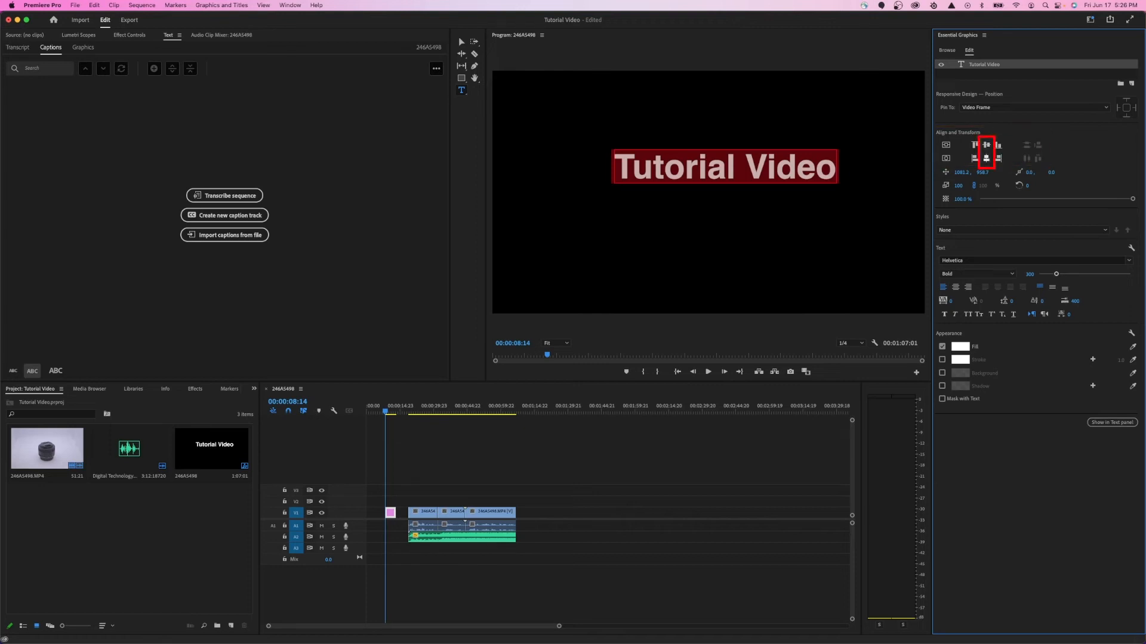
click(986, 145)
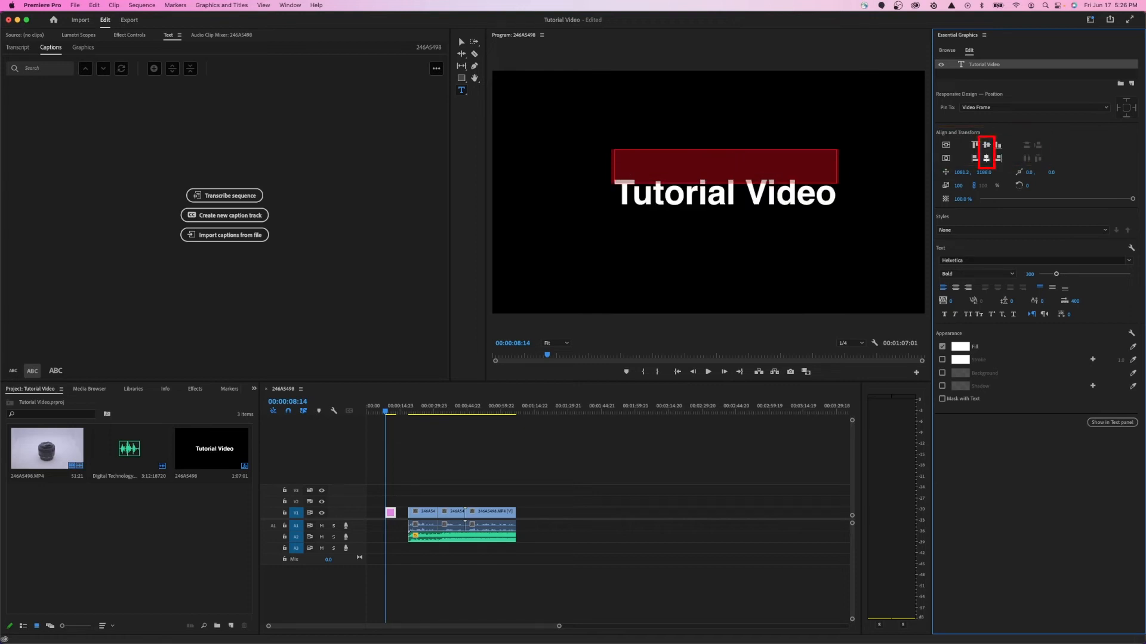
click(987, 159)
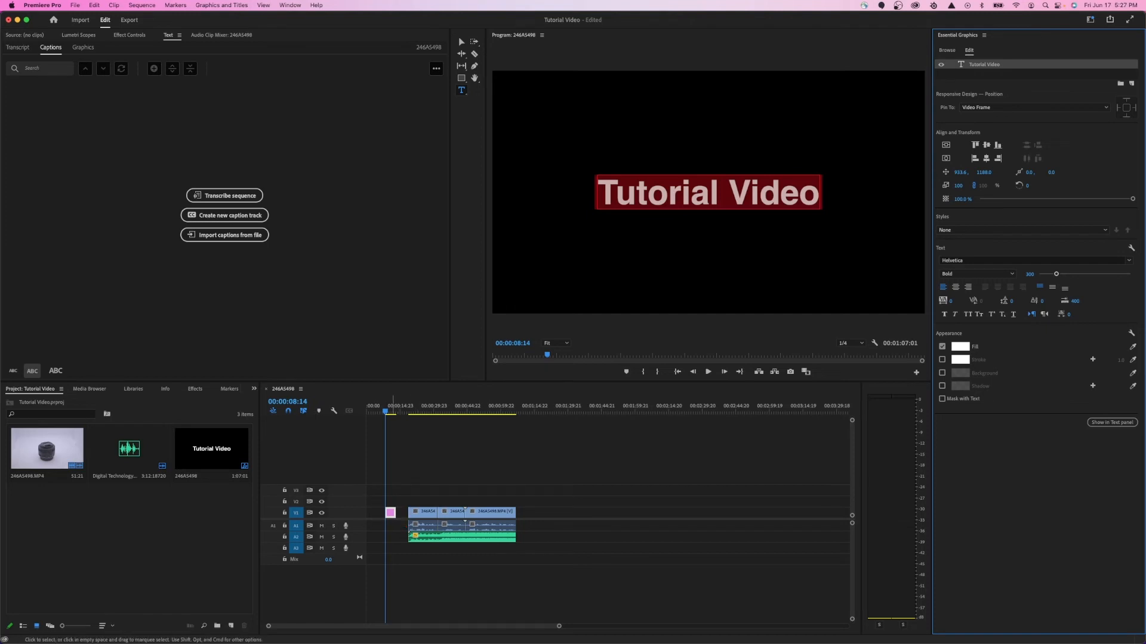
Step: Lengthen the title clip on the timeline and trim its end back to the original length
drag(396, 513, 387, 513)
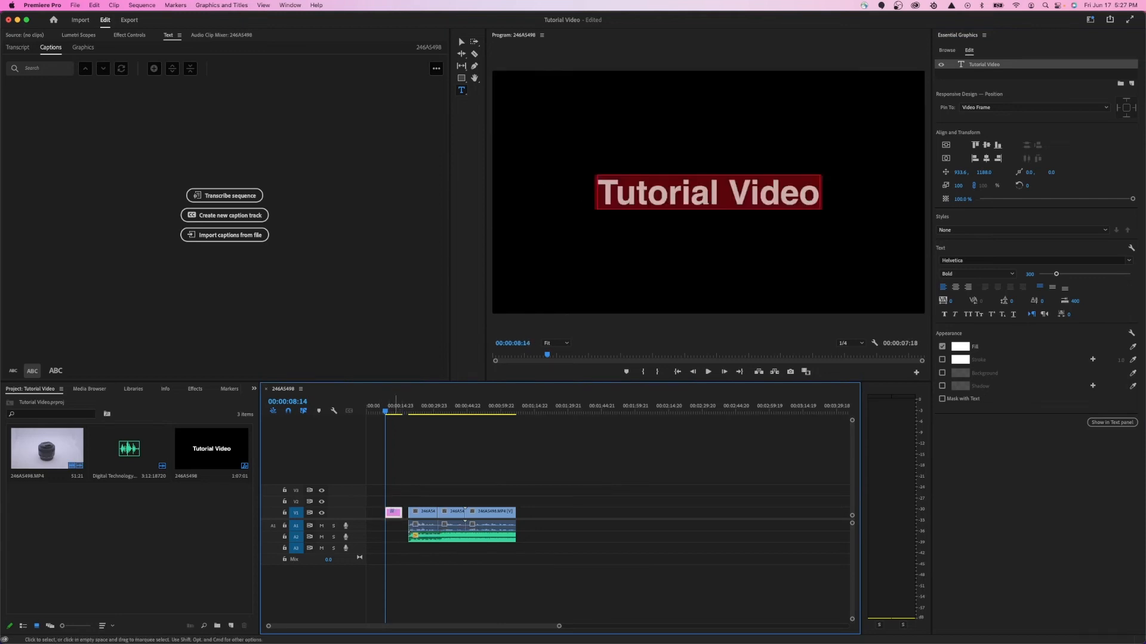
drag(402, 512, 395, 513)
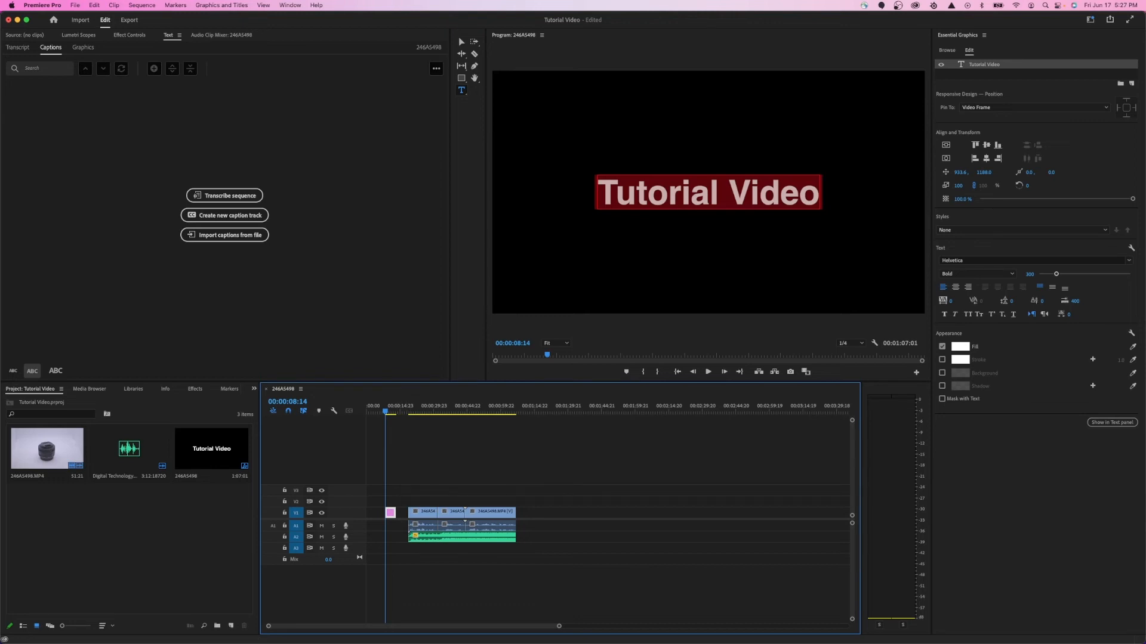
Step: Switch back to the Editing workspace
click(290, 4)
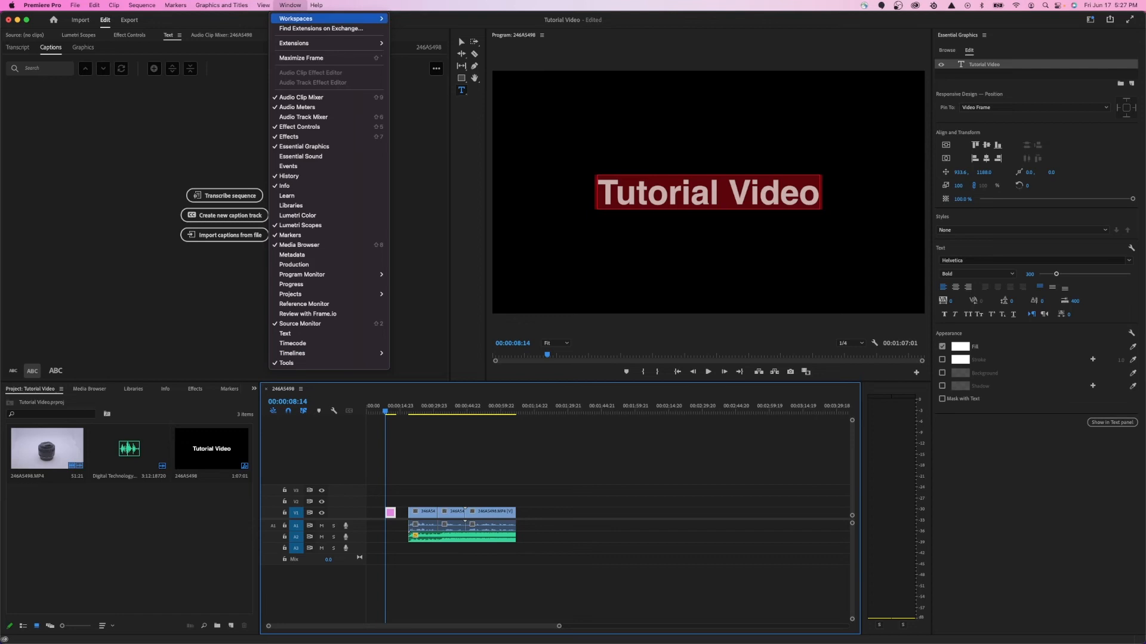
mouse_move(322, 19)
click(412, 67)
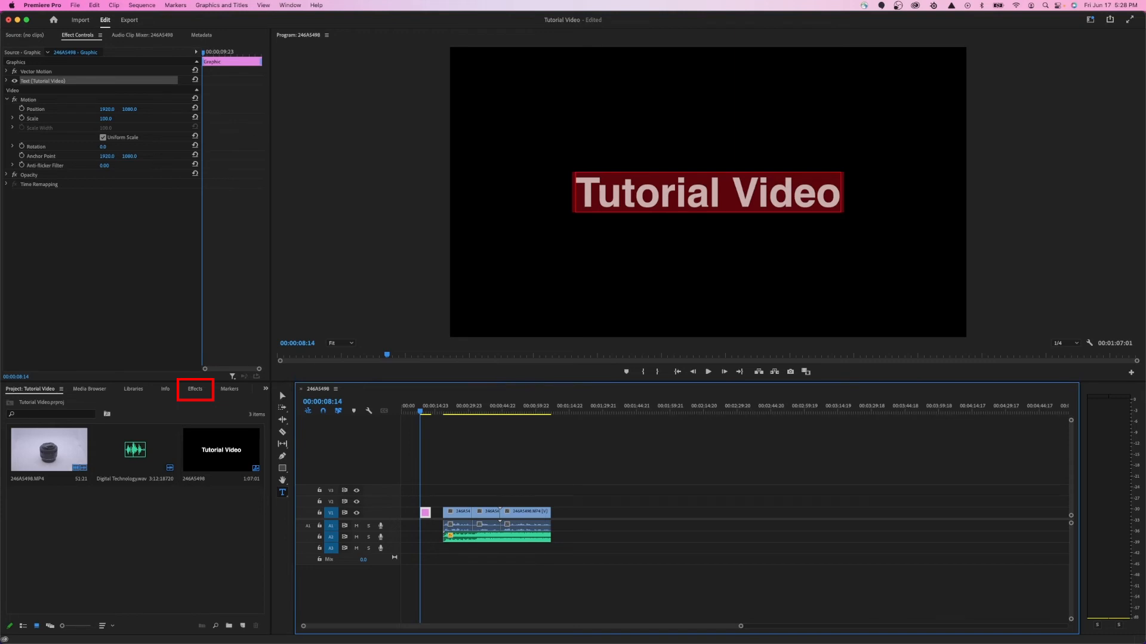
Step: Apply Dip to Black to both ends of the title clip, the start of the first video clip and the end of the last
click(195, 389)
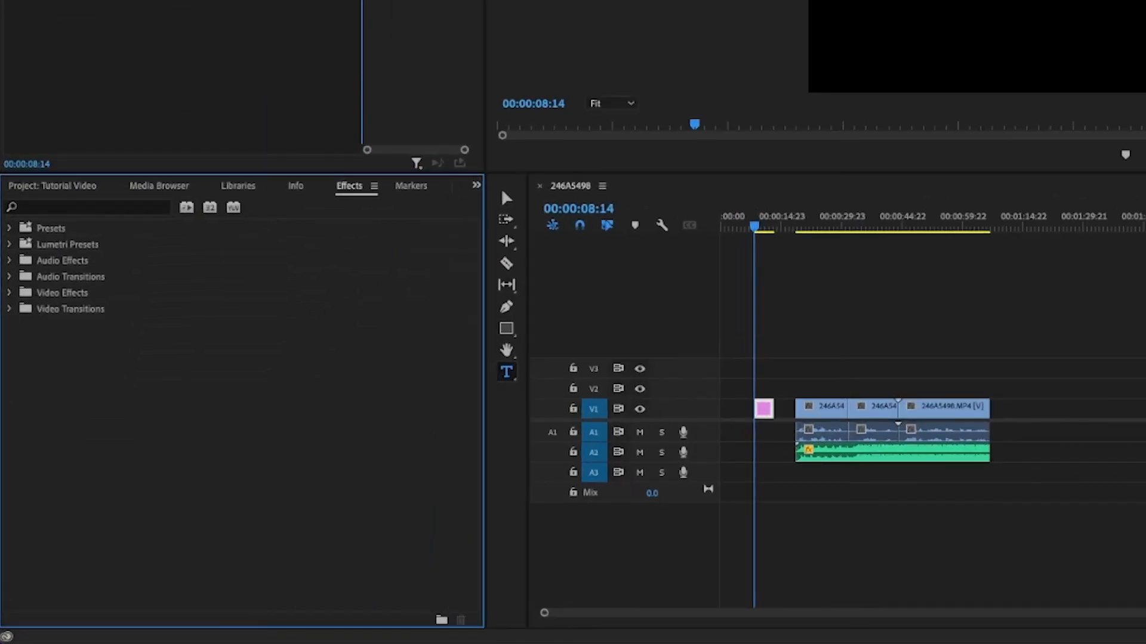
click(10, 309)
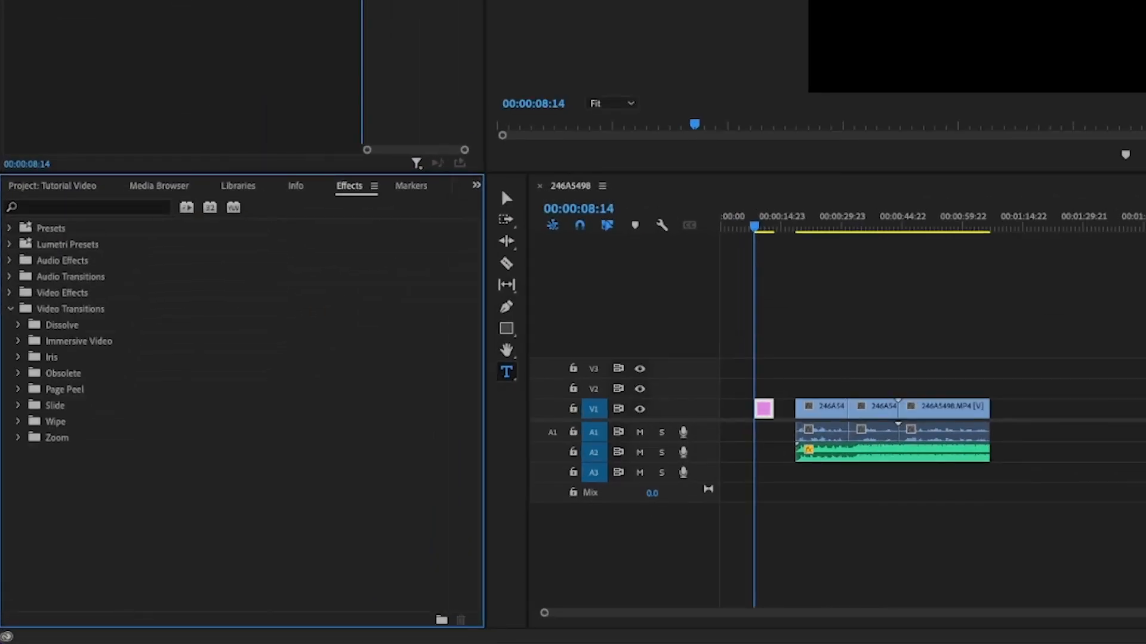
click(19, 325)
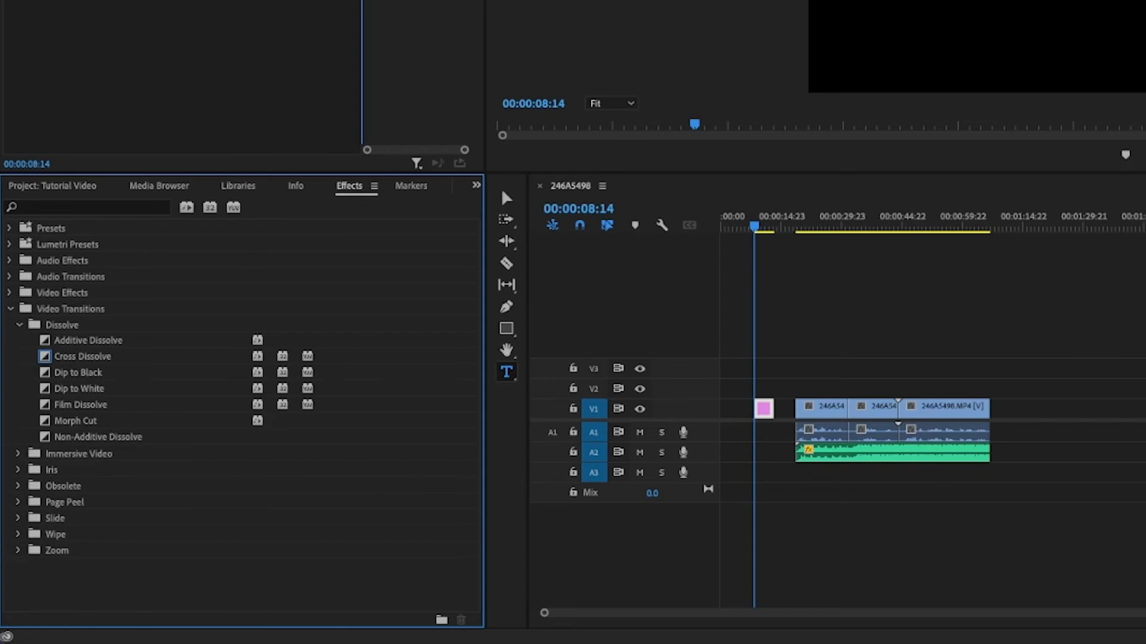
click(79, 373)
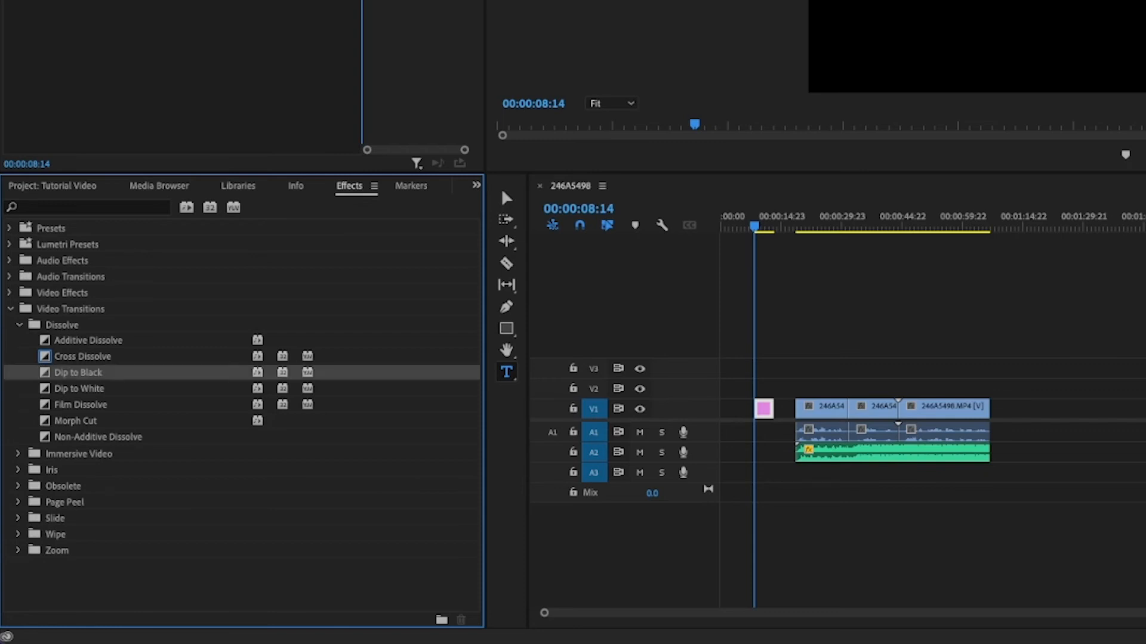
drag(78, 373, 757, 409)
drag(78, 373, 771, 409)
drag(78, 373, 799, 409)
drag(78, 373, 988, 409)
Step: Delete the gaps before the title clip and between the title and the first video clip
click(748, 352)
click(742, 409)
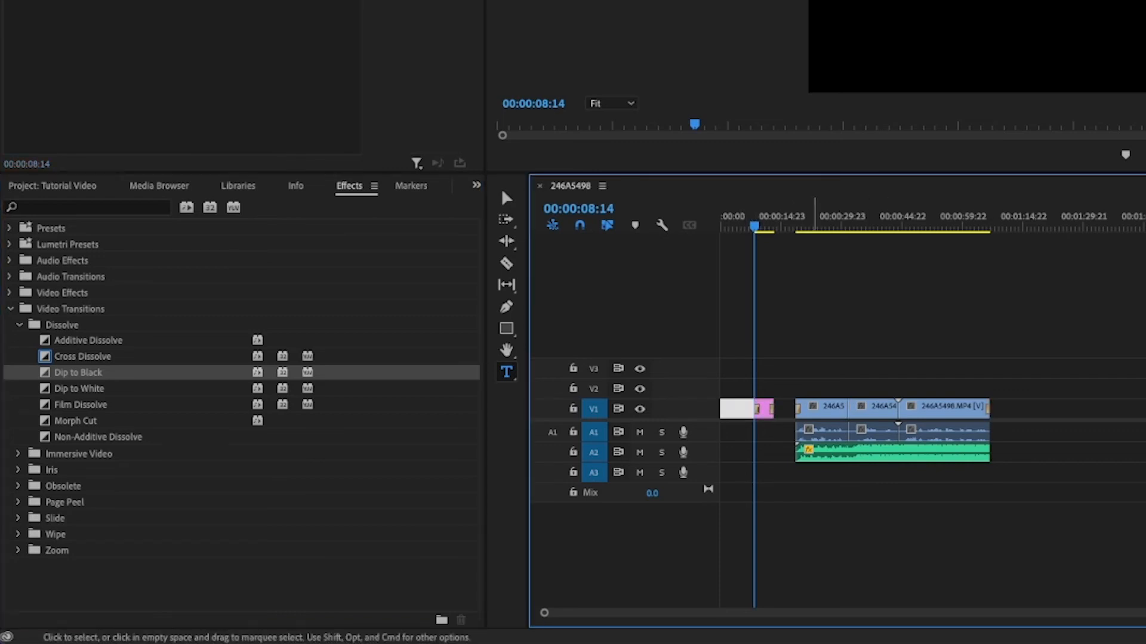
key(Delete)
click(751, 408)
key(Delete)
Step: Play the sequence from its beginning and then its ending to preview the title and the Dip to Black transitions
key(Home)
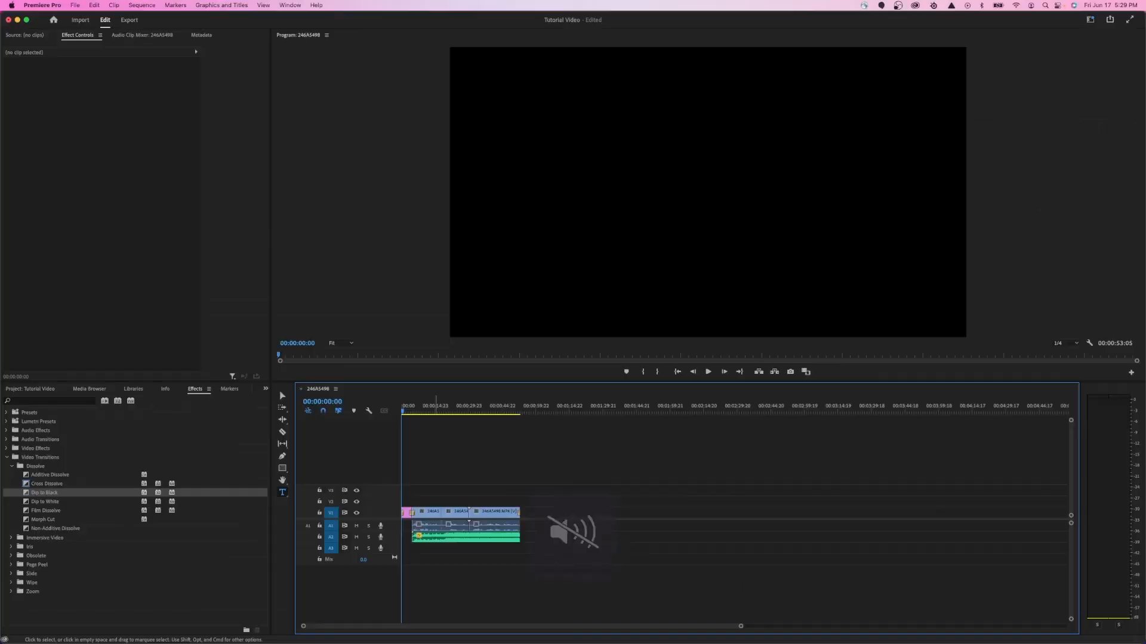
key(space)
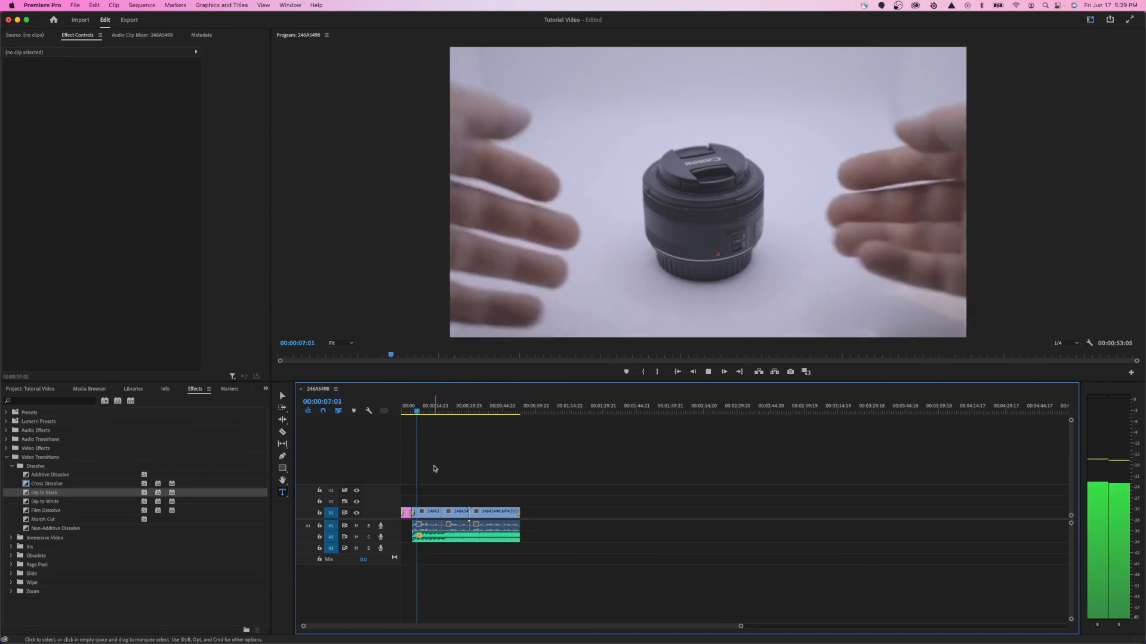
key(space)
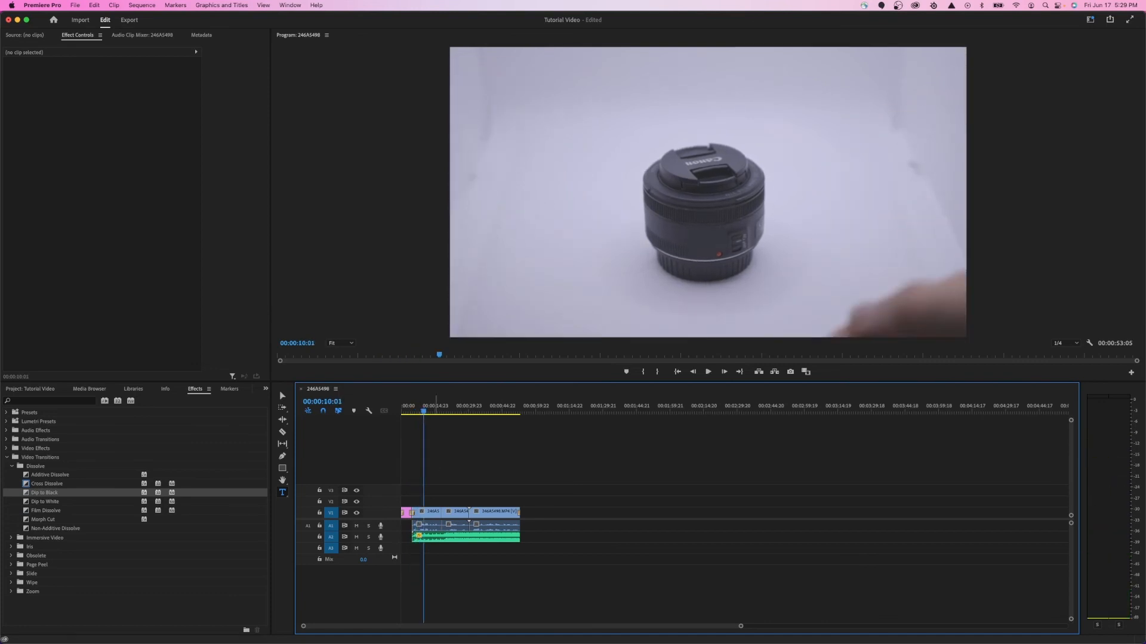
drag(425, 410, 514, 411)
key(space)
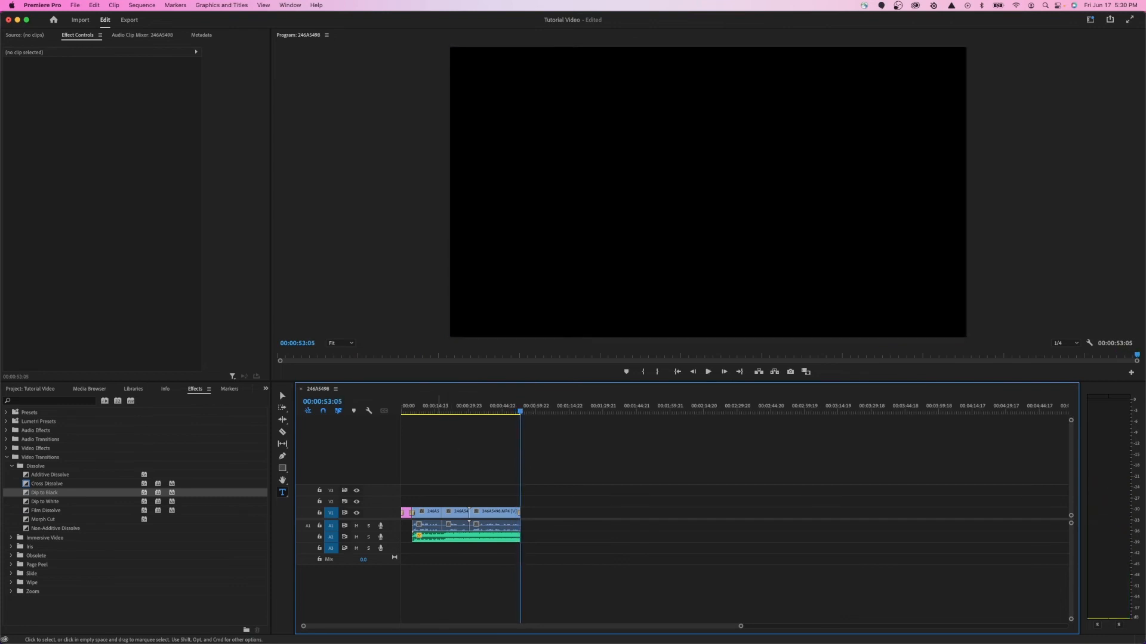
Step: Apply the Exponential Fade audio transition to the end of the background music clip
key(shift+7)
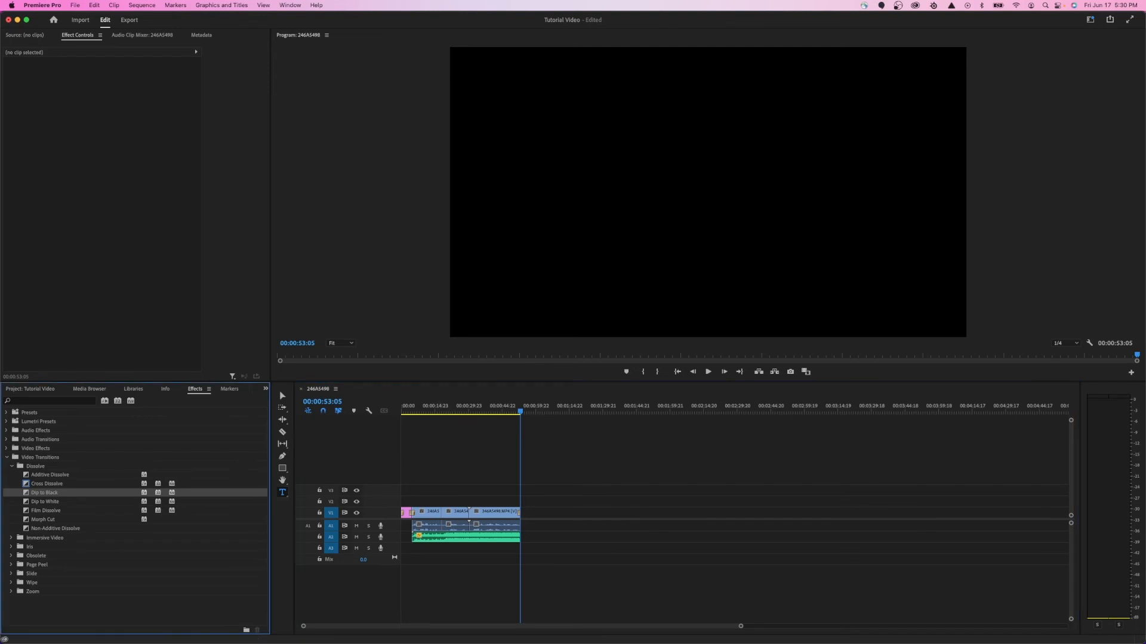
click(7, 458)
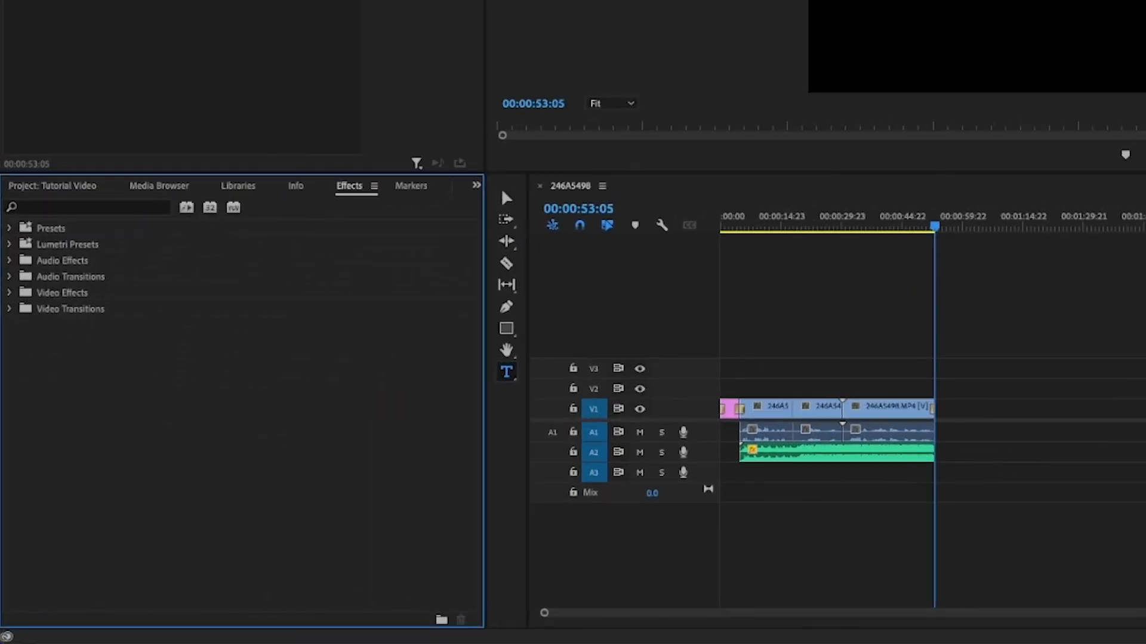
click(9, 277)
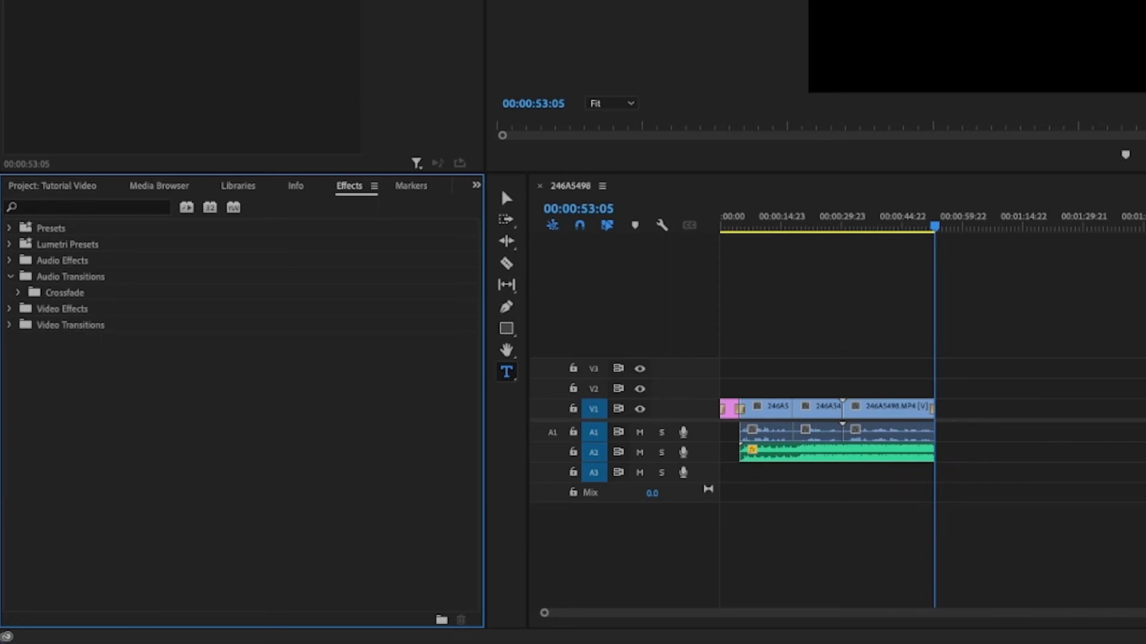
click(18, 293)
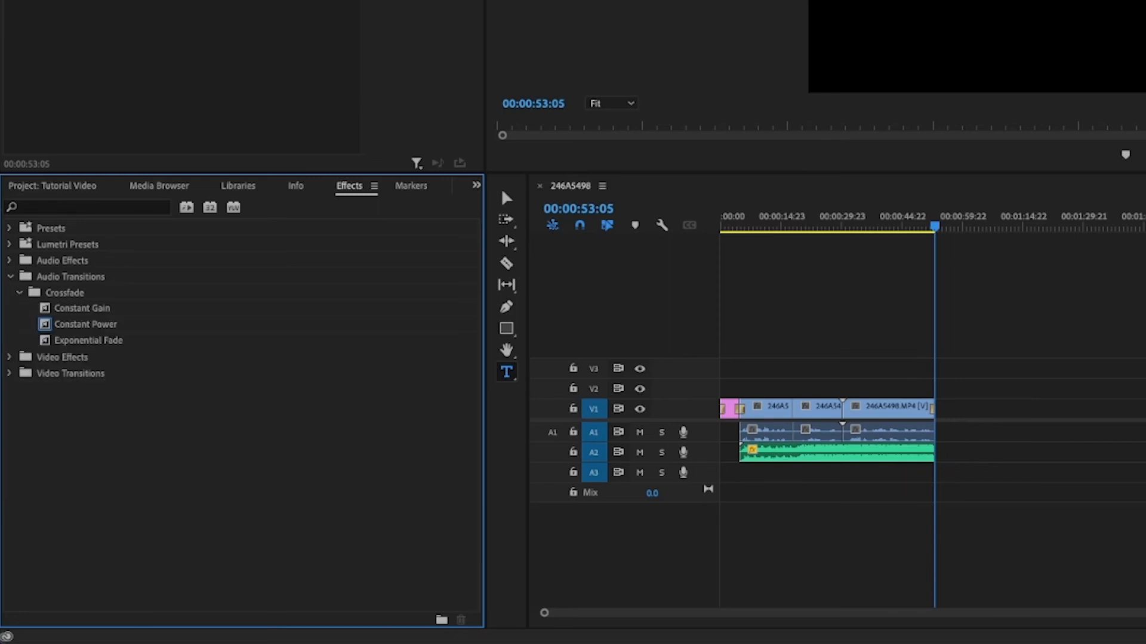
drag(89, 341, 932, 453)
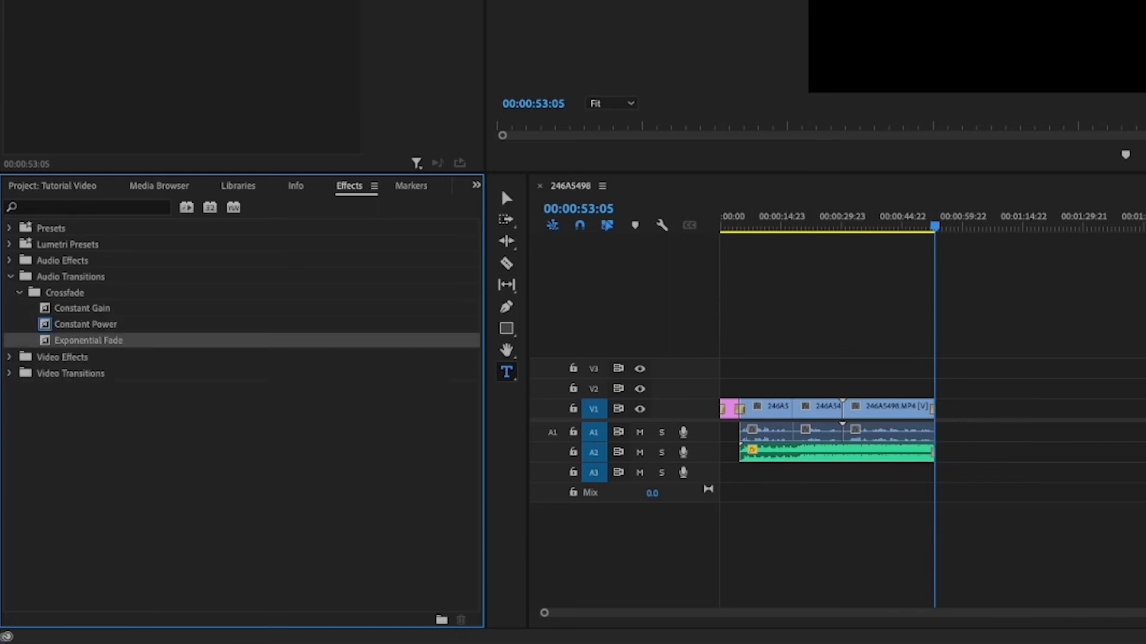
Step: Apply the Exponential Fade audio transition to the start of the background music clip and the start of the first video clip's audio
drag(88, 340, 741, 453)
click(674, 543)
drag(89, 341, 747, 432)
Step: Move the background music clip to the start of the sequence and extend its end to match the last video clip's end
drag(848, 453, 828, 458)
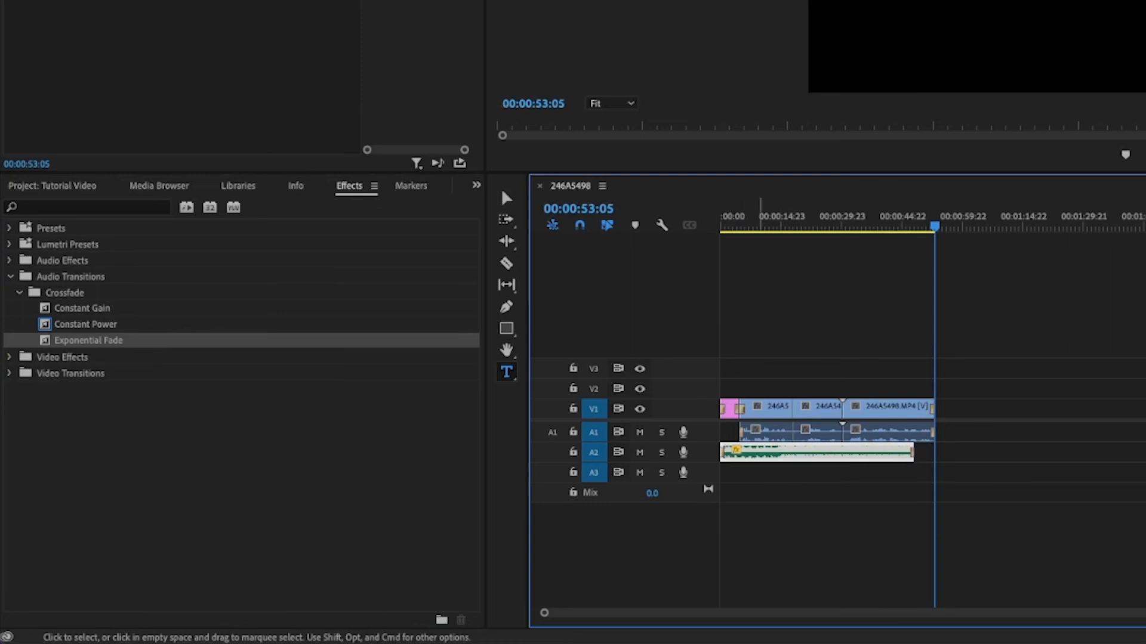
drag(913, 452, 934, 453)
click(994, 224)
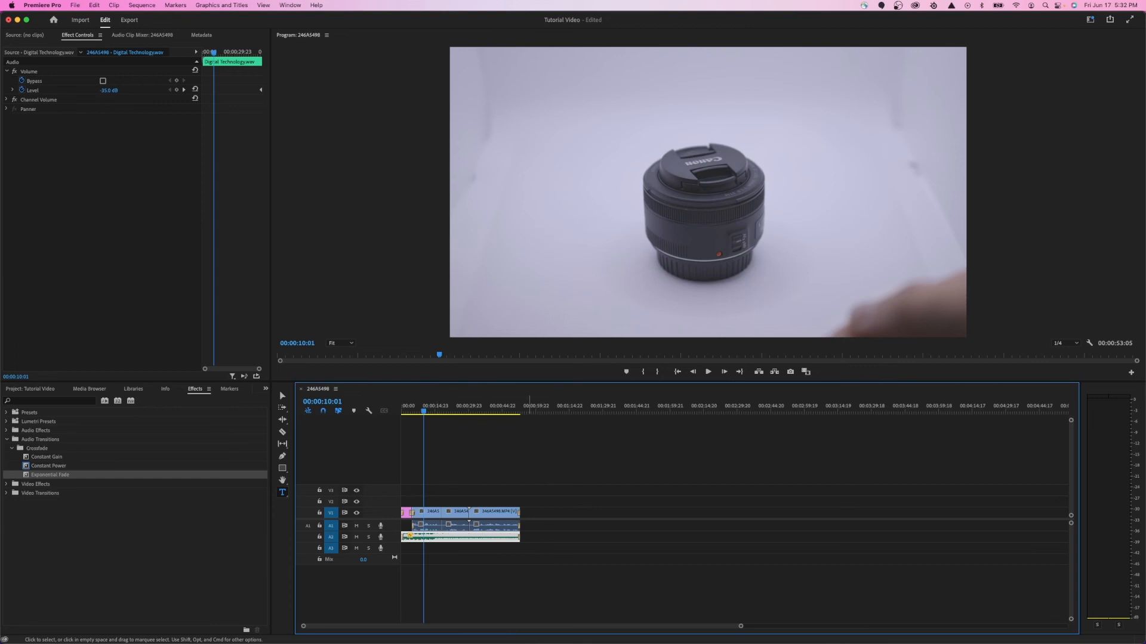
mouse_move(455, 407)
mouse_down()
mouse_move(477, 407)
mouse_move(445, 407)
mouse_up()
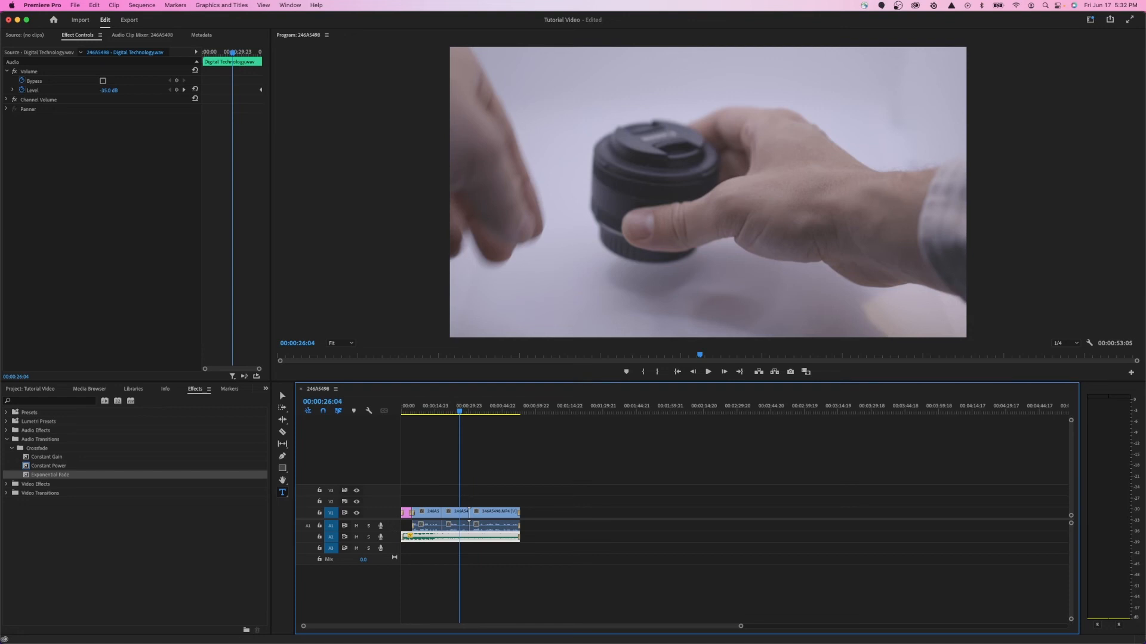
Step: Open the media export settings for the sequence and name the output file Video Tutorial.mp4
click(75, 5)
mouse_move(79, 260)
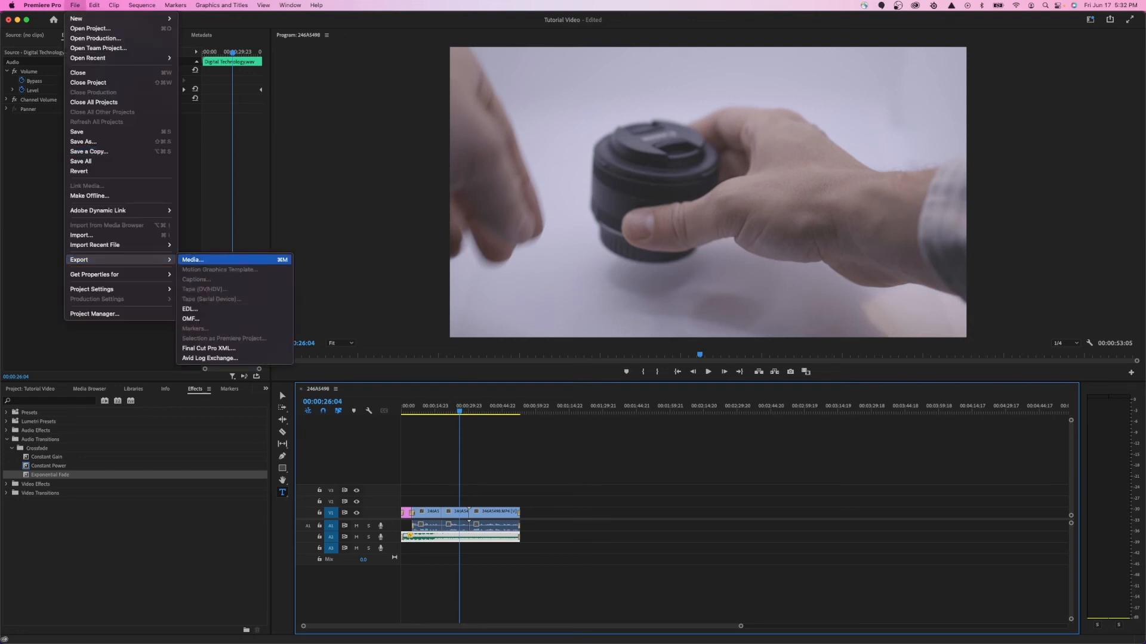
click(280, 261)
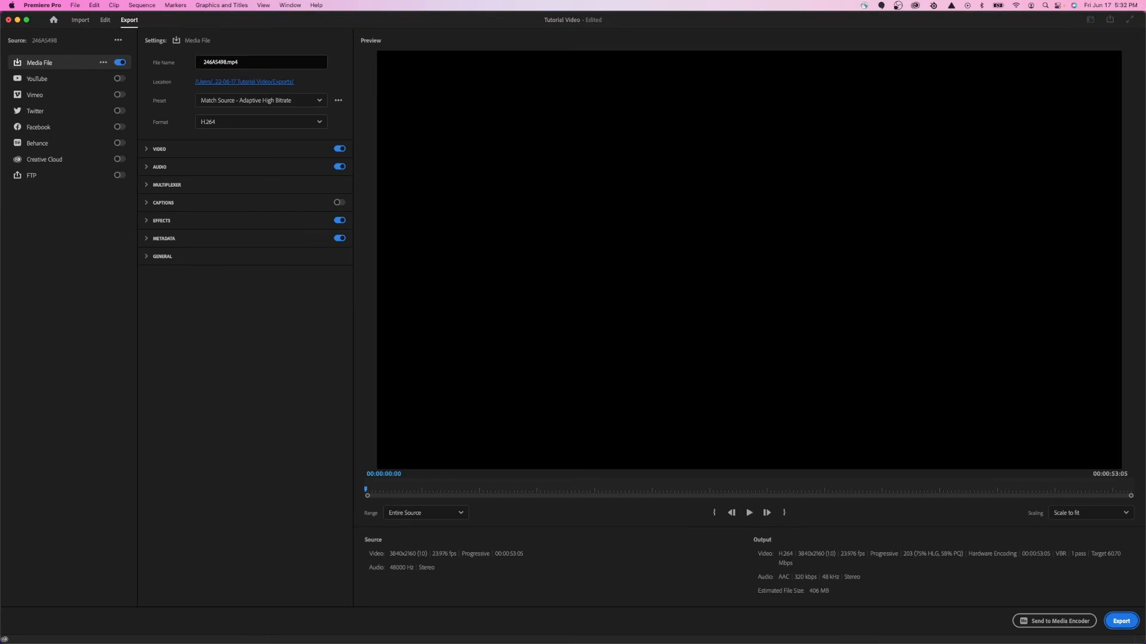
click(224, 62)
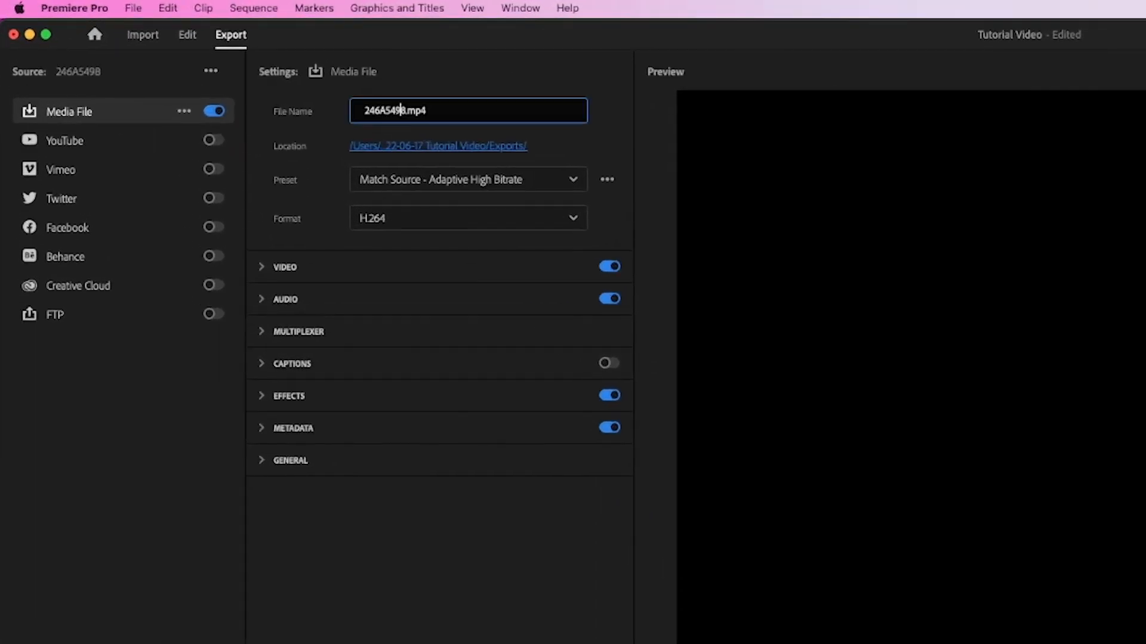
double_click(401, 109)
text(Video 1)
text(utorial)
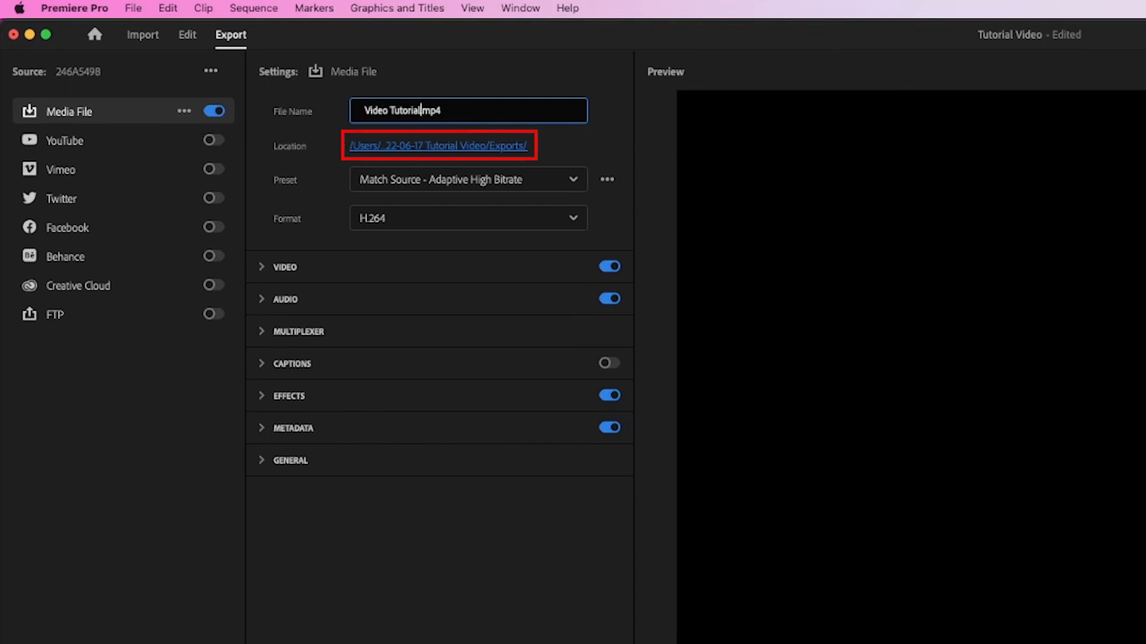
Step: Set the export location to the Exports folder inside 2022-06-17 Tutorial Video
click(418, 146)
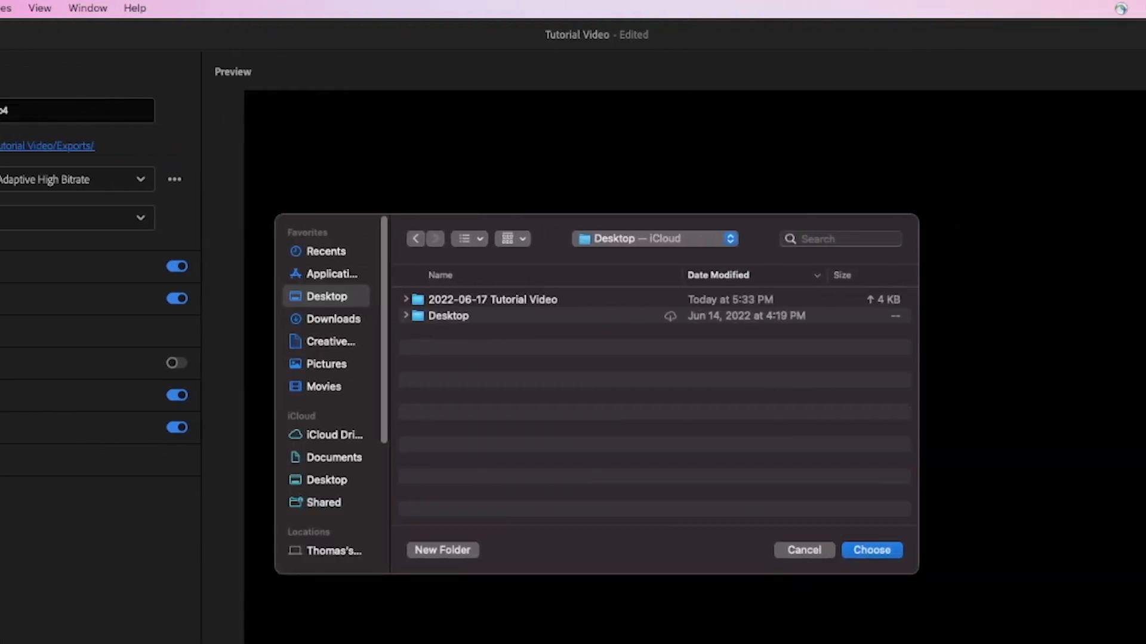
double_click(473, 298)
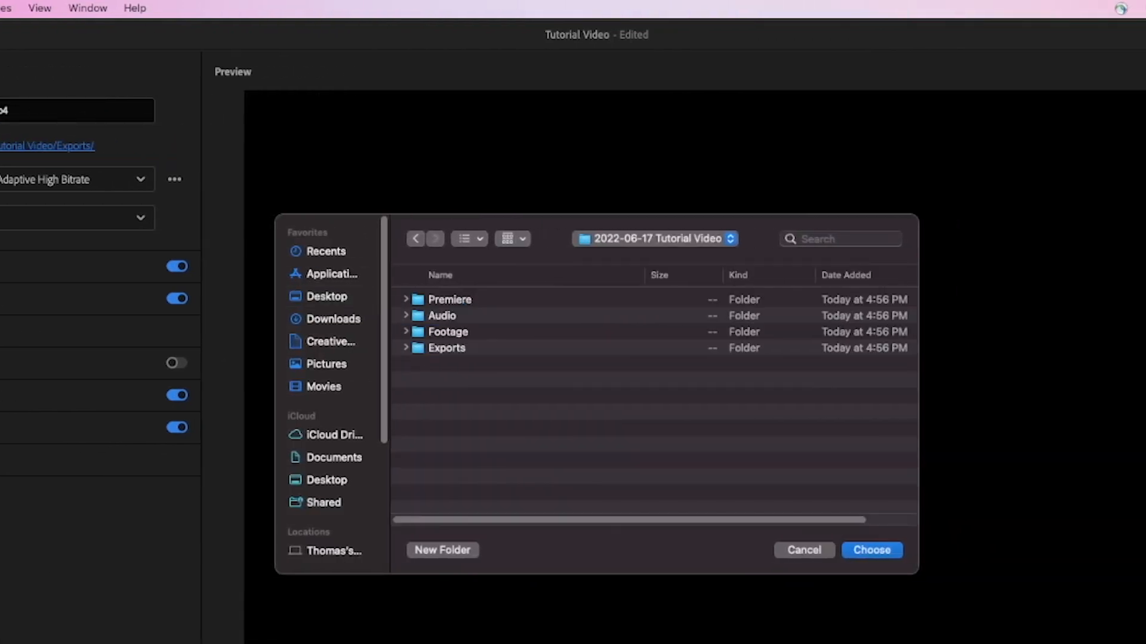
double_click(450, 348)
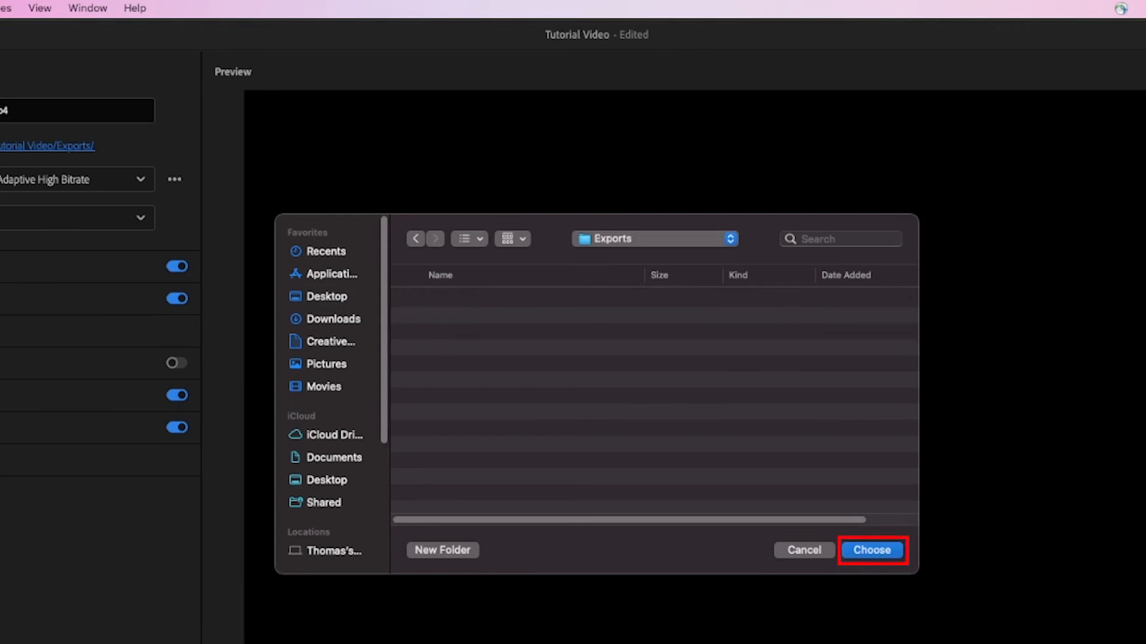
click(871, 550)
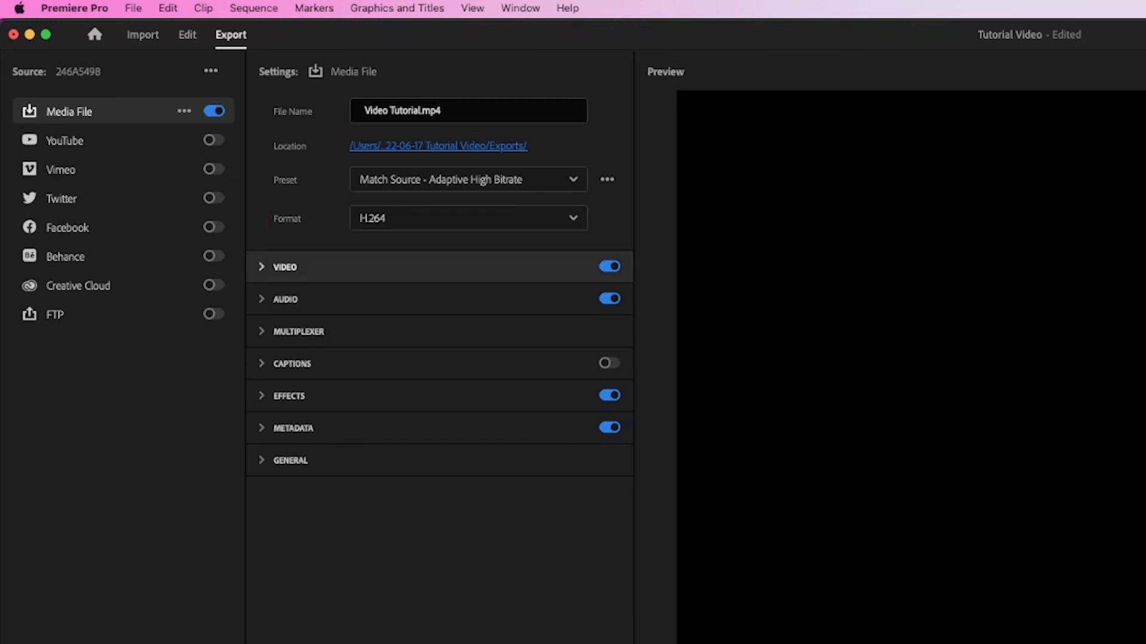
Step: Enable Render at Maximum Depth and Use Maximum Render Quality in the additional video export settings
click(263, 267)
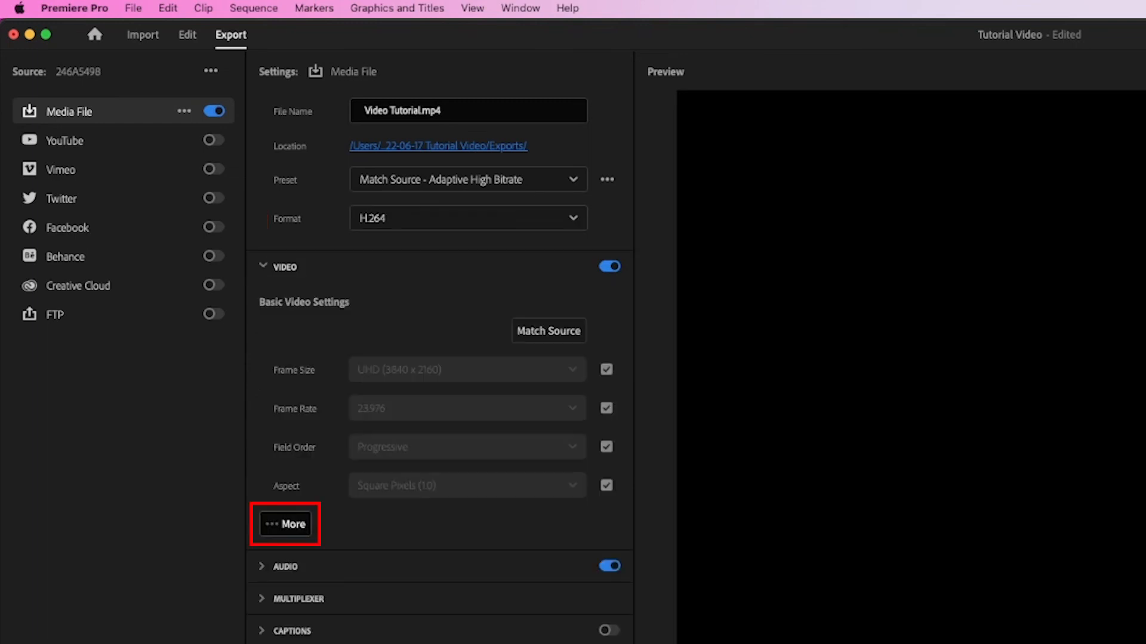
click(286, 524)
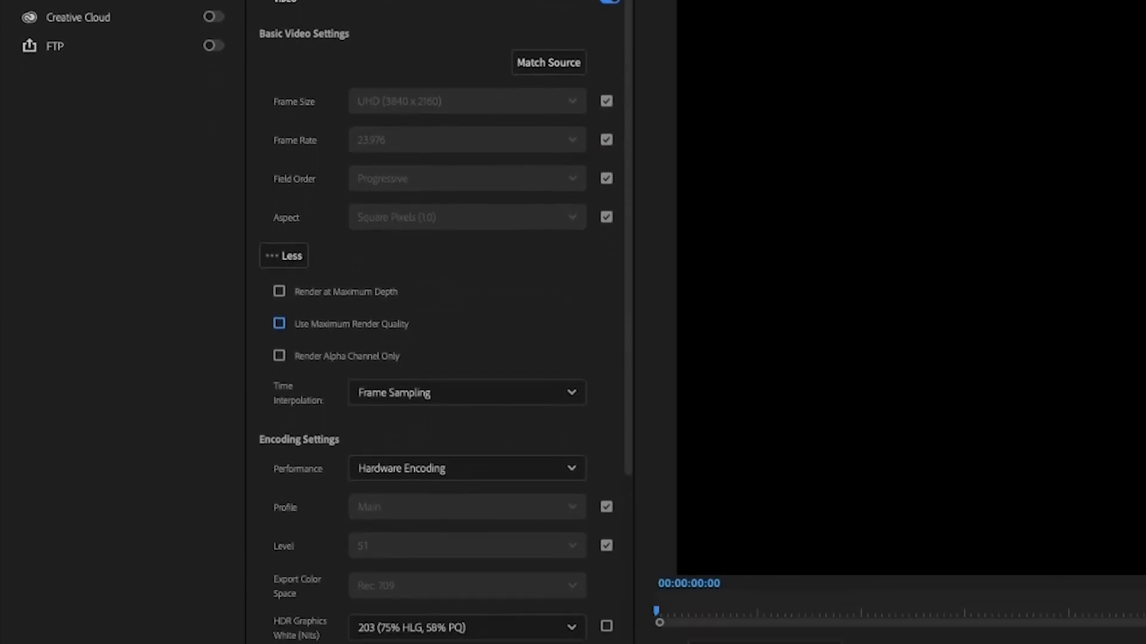
click(278, 291)
click(279, 323)
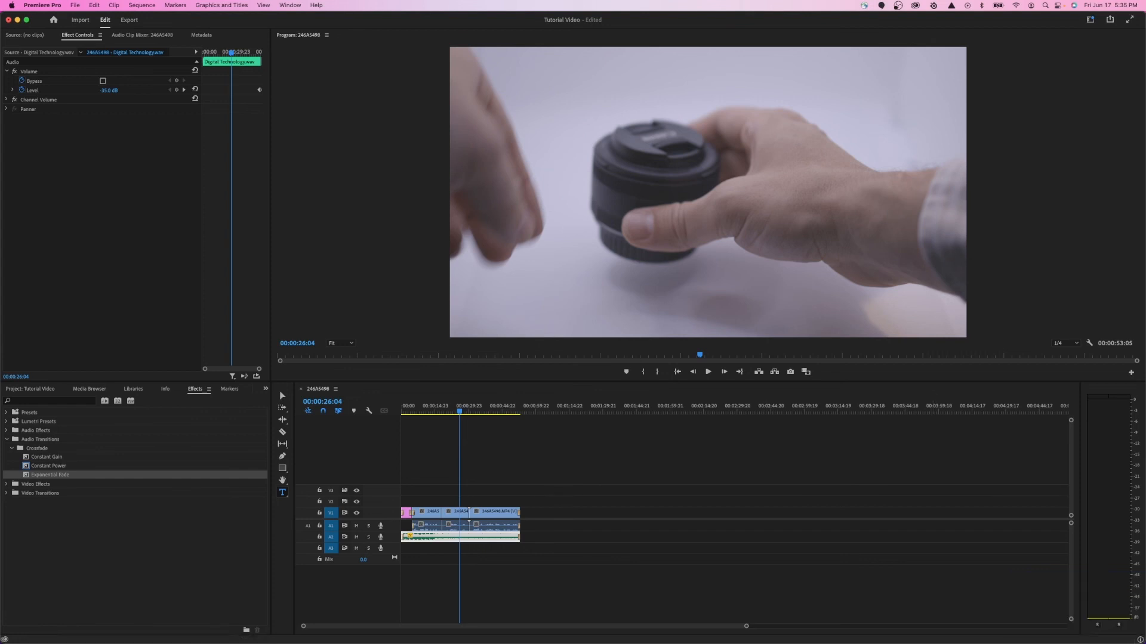
Step: Switch to Finder and open Video Tutorial.mp4 from the Exports folder in QuickTime Player
click(17, 20)
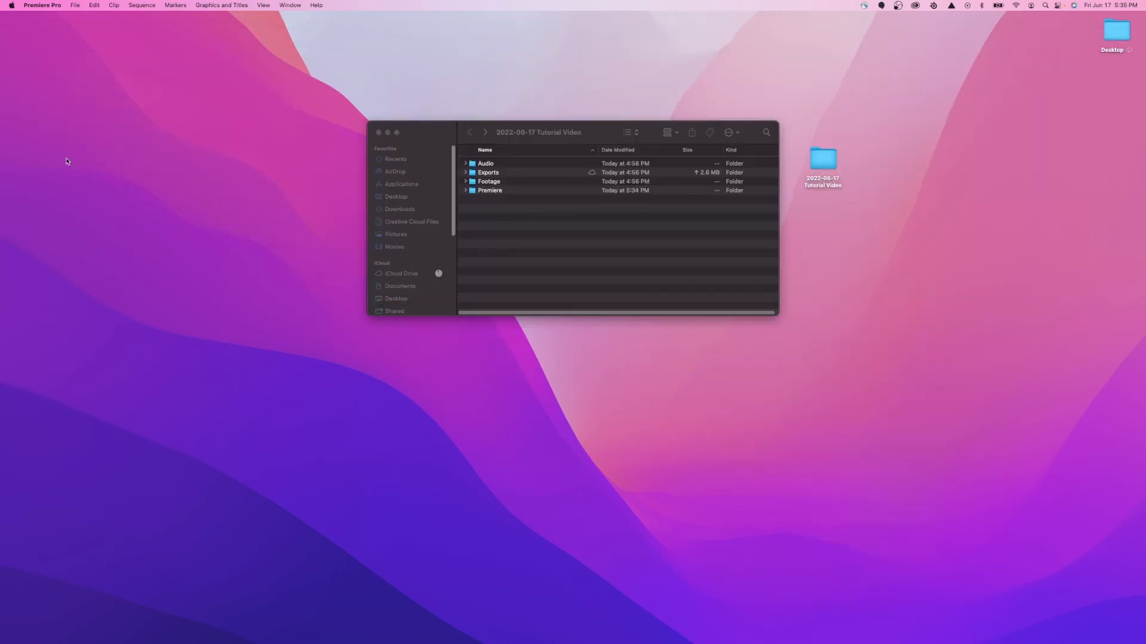
click(488, 173)
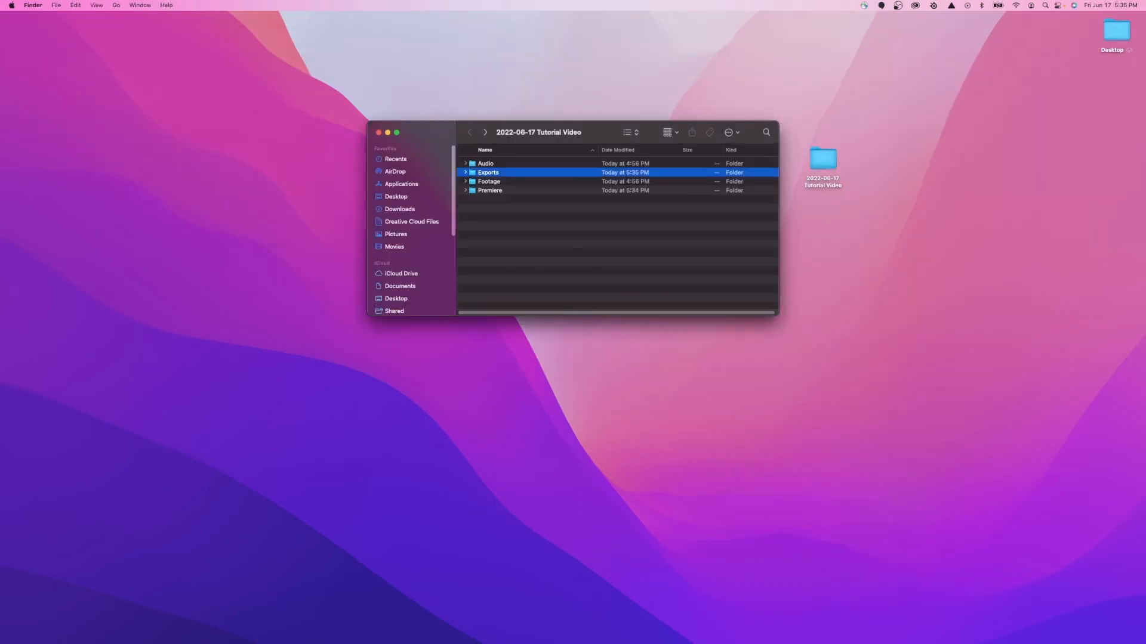
double_click(488, 172)
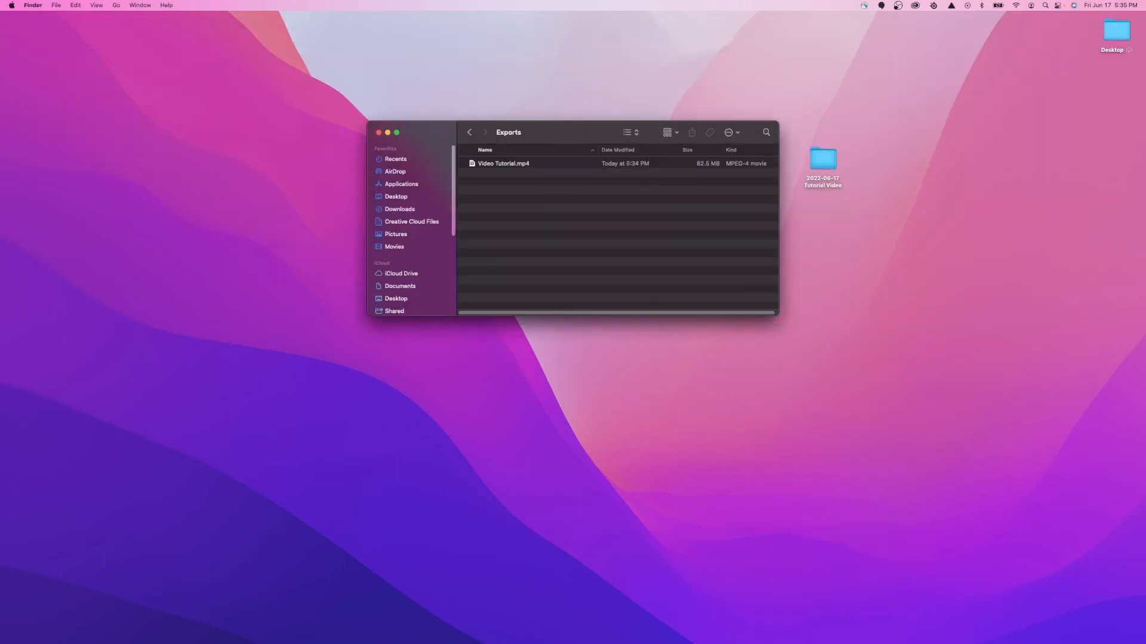
right_click(490, 163)
mouse_move(525, 178)
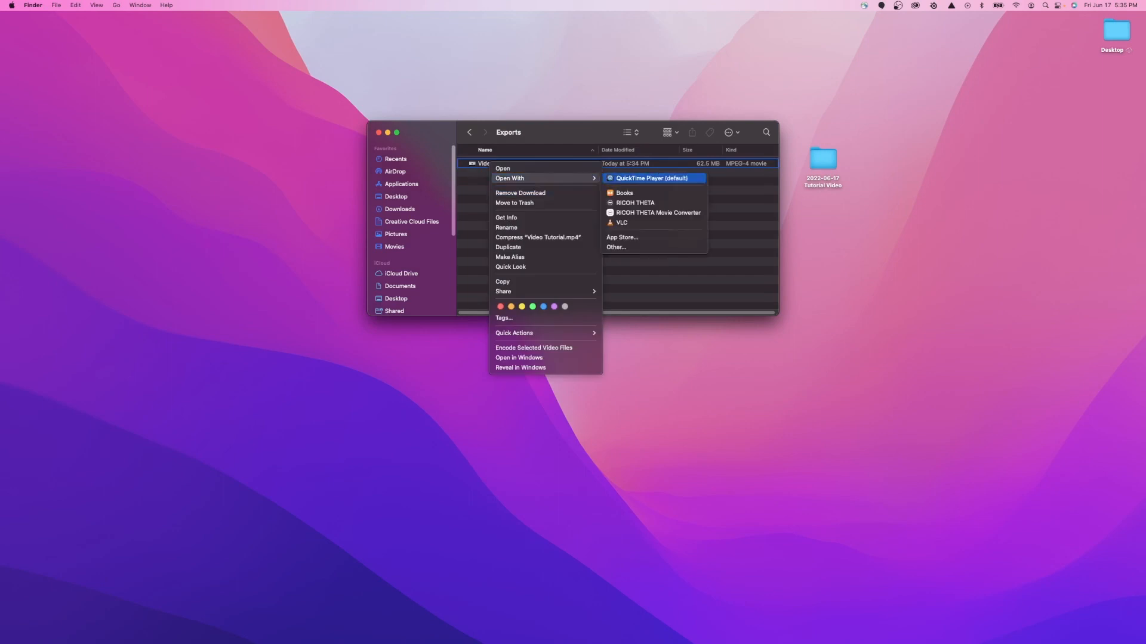
click(654, 178)
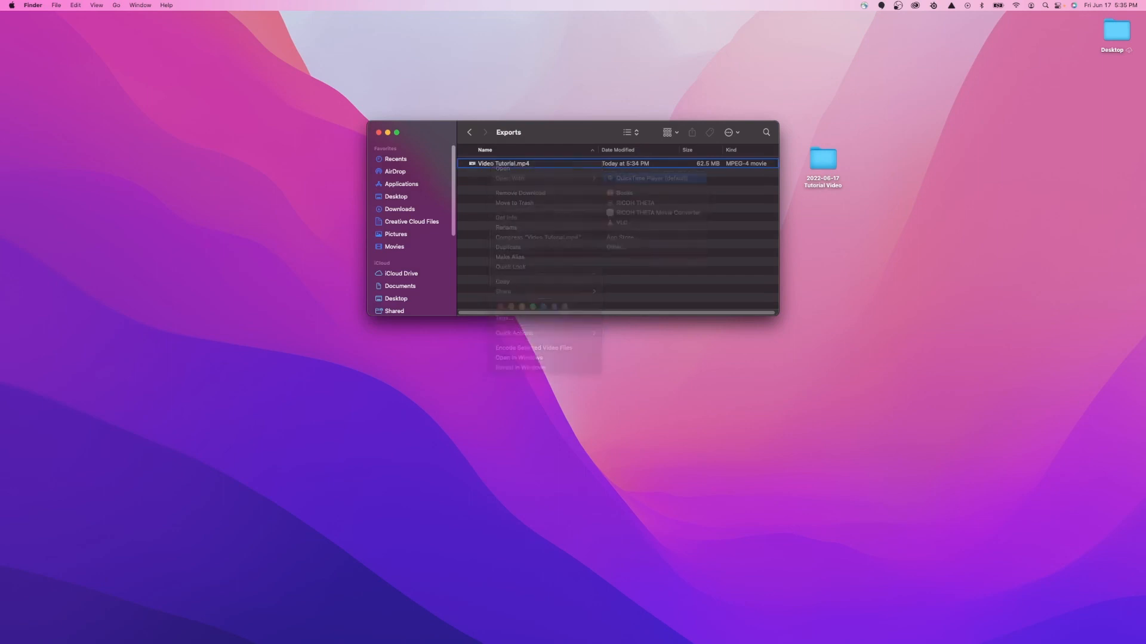
Step: Play the exported video's opening title and its ending to check the finished file
key(space)
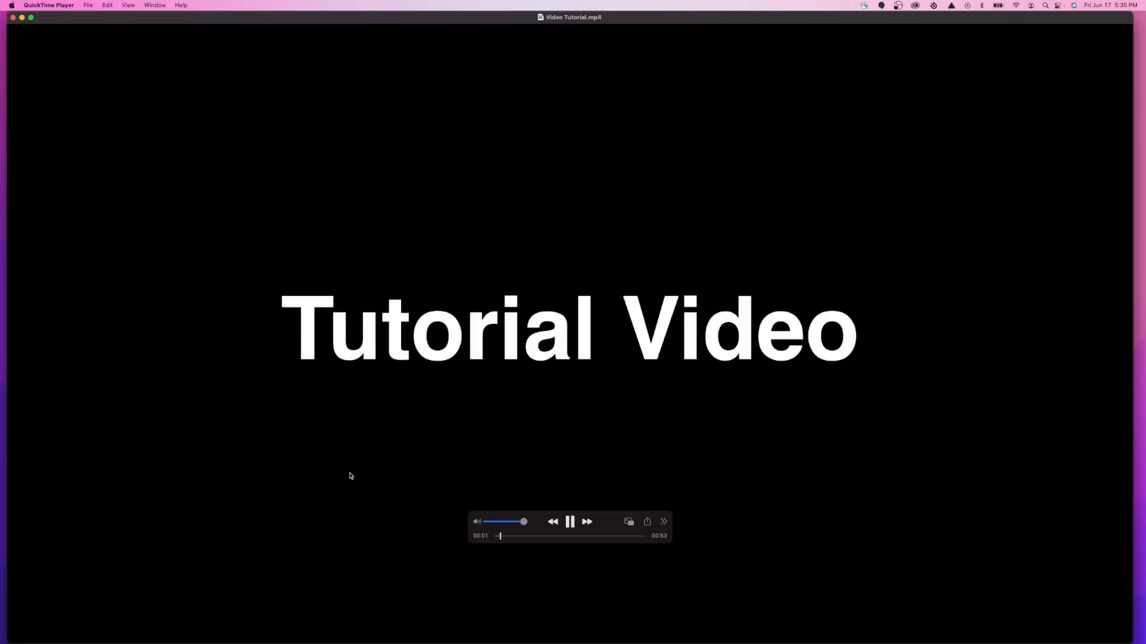
key(XF86AudioRaiseVolume)
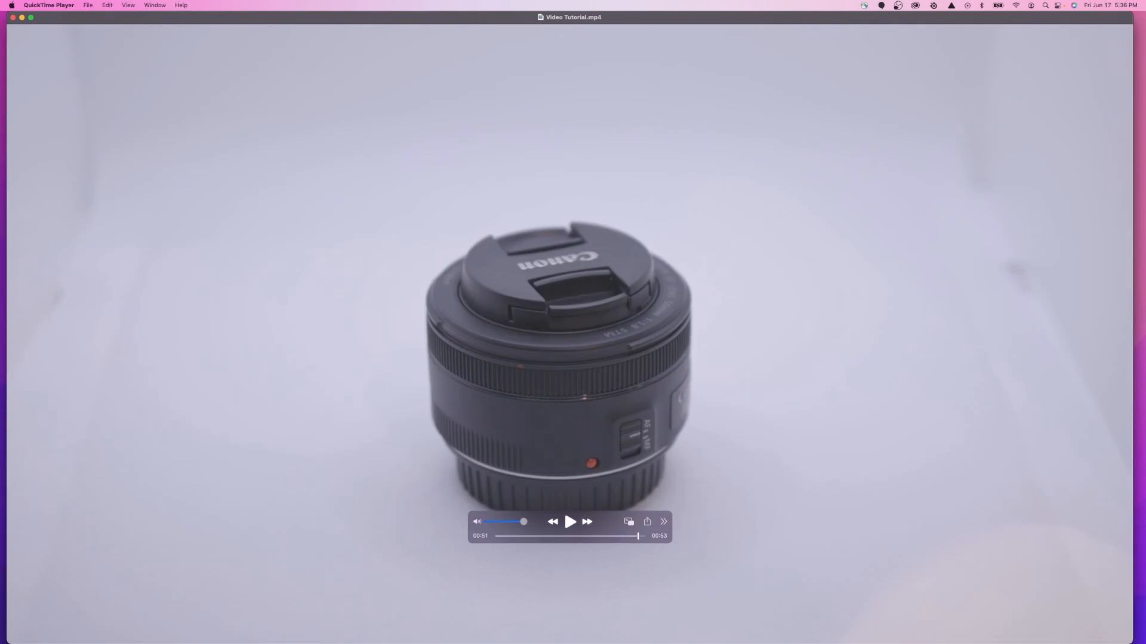
key(space)
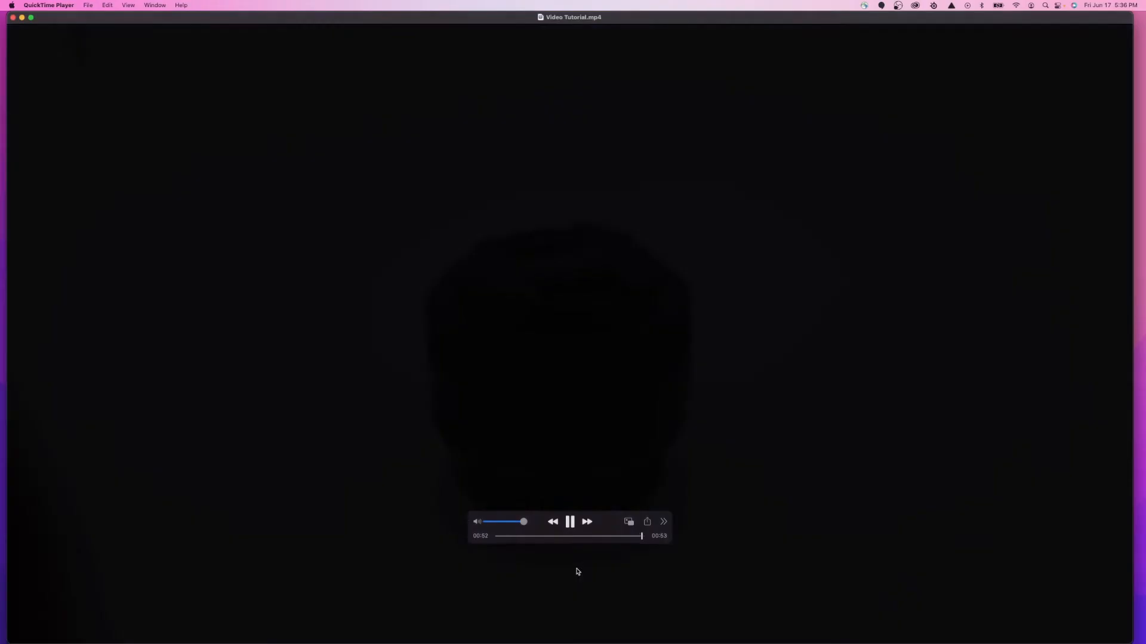